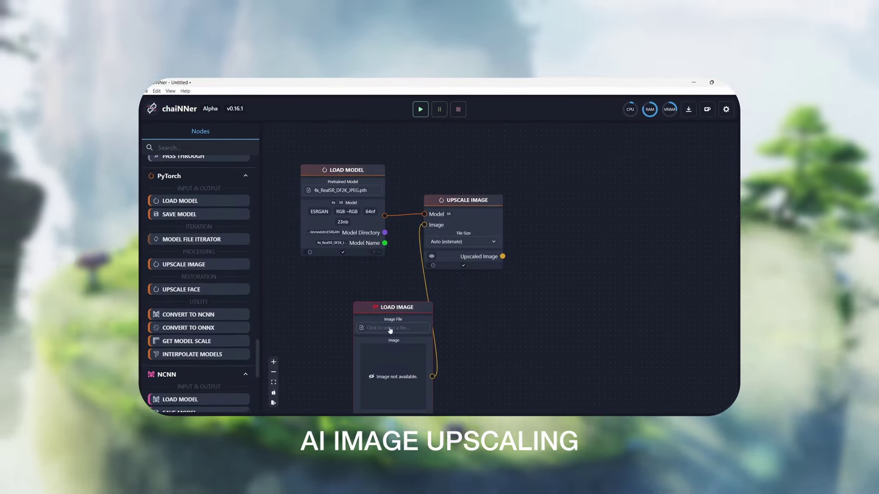
- Load Background.jpg into chaiNNer's Load Image node
click(390, 329)
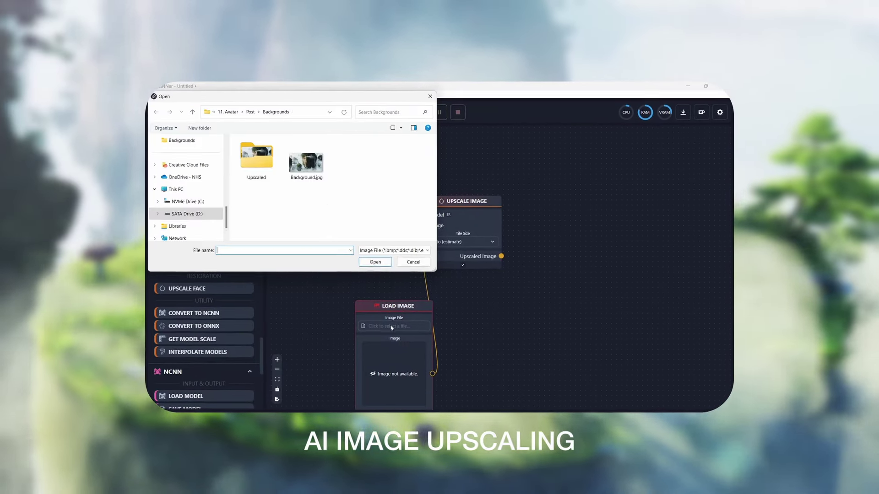
double_click(323, 171)
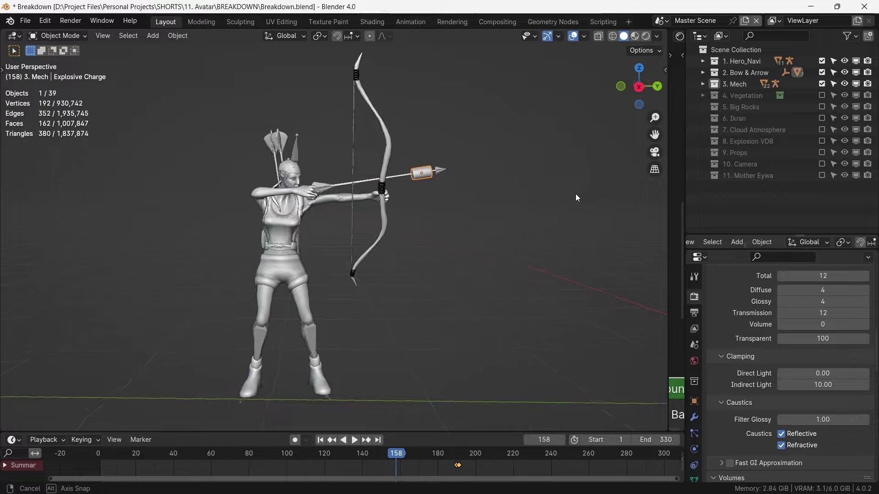
- Orbit around the untextured Na'vi archer model drawing its arrow
middle_drag(575, 194, 382, 217)
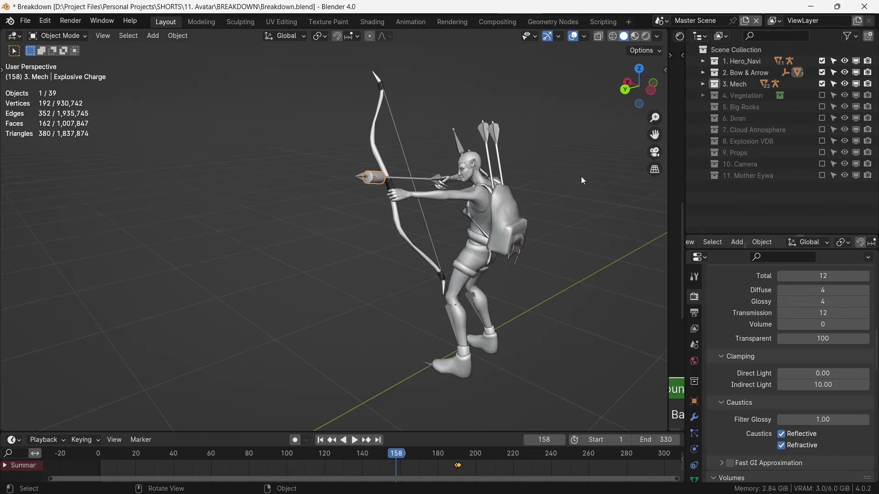
- Place Mixamo's wrist, elbow, knee and groin markers on the character and auto-rig it
middle_drag(592, 182, 411, 206)
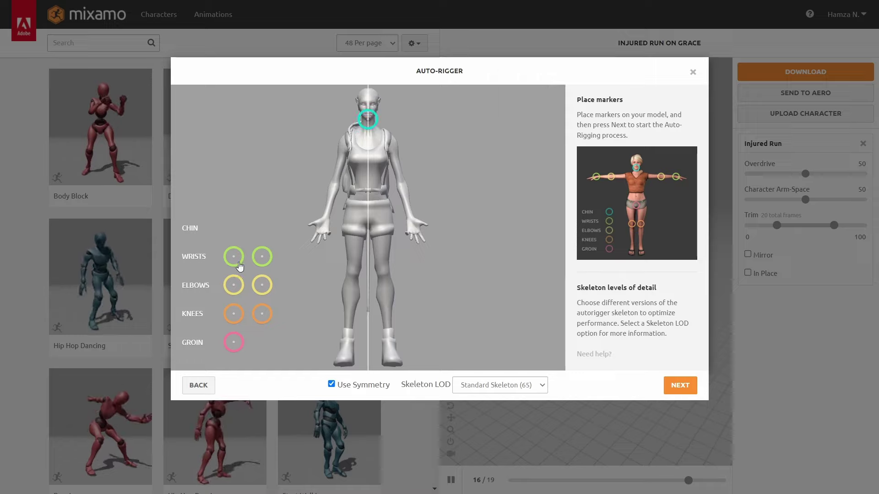
drag(233, 257, 328, 220)
drag(234, 284, 334, 182)
drag(233, 313, 353, 270)
drag(234, 343, 369, 230)
click(680, 385)
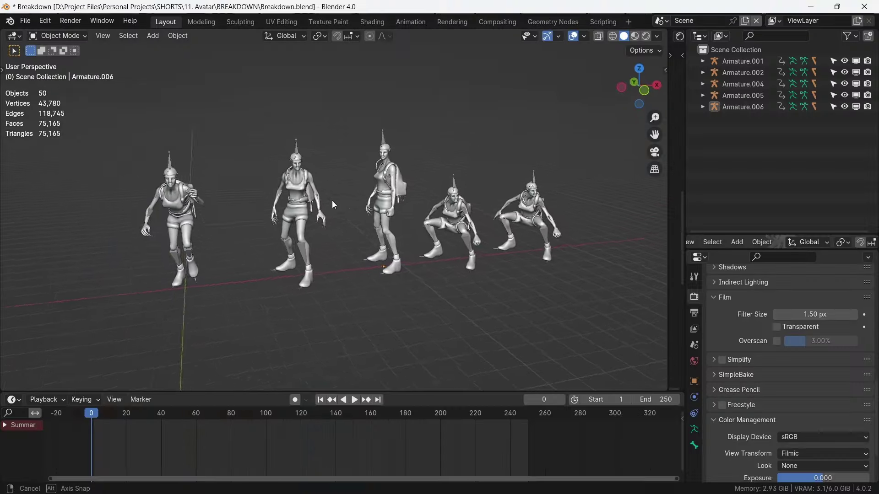
- Play the sequenced Run, Turn Right, Shooting, Crouch and Idle NLA clips in front view
middle_drag(333, 201, 307, 197)
key(space)
key(KP_1)
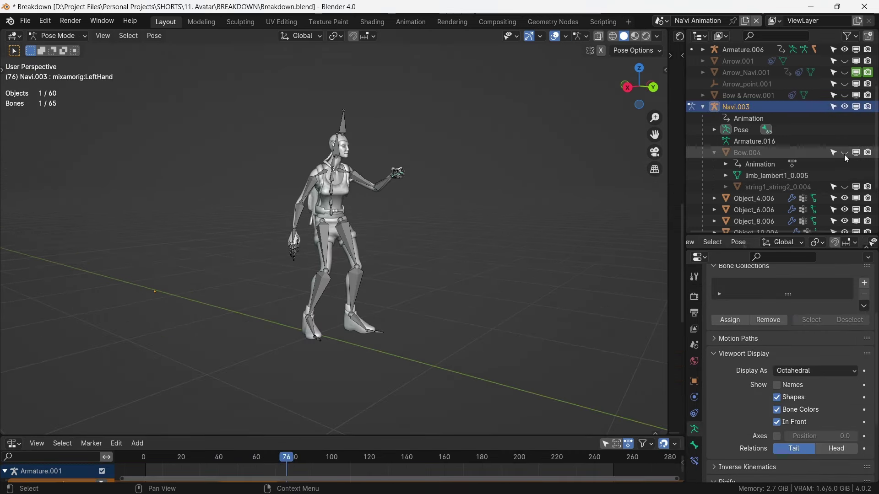
- Unhide Bow.004 and select its string to check the Key 1 bow-draw shape key
click(844, 155)
key(r)
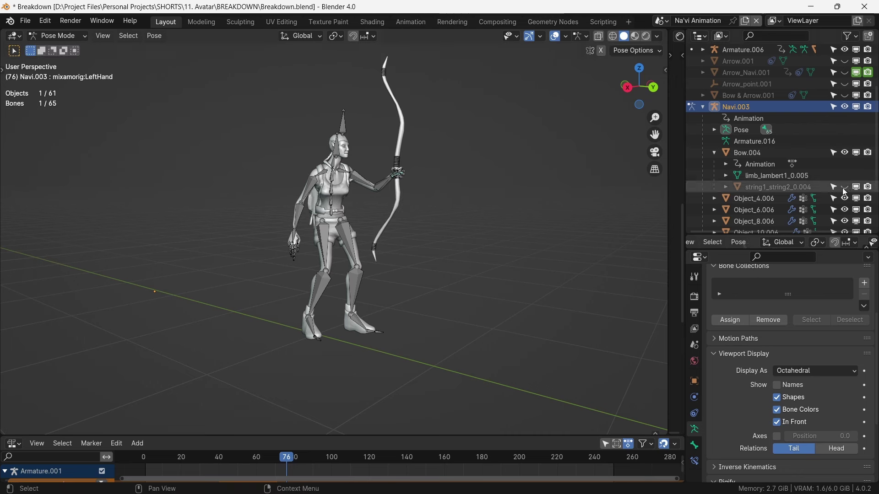
click(383, 139)
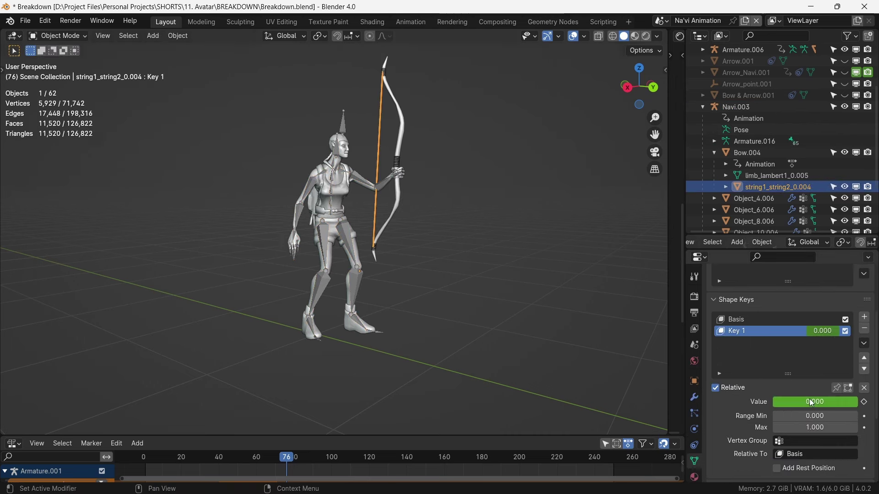
key(space)
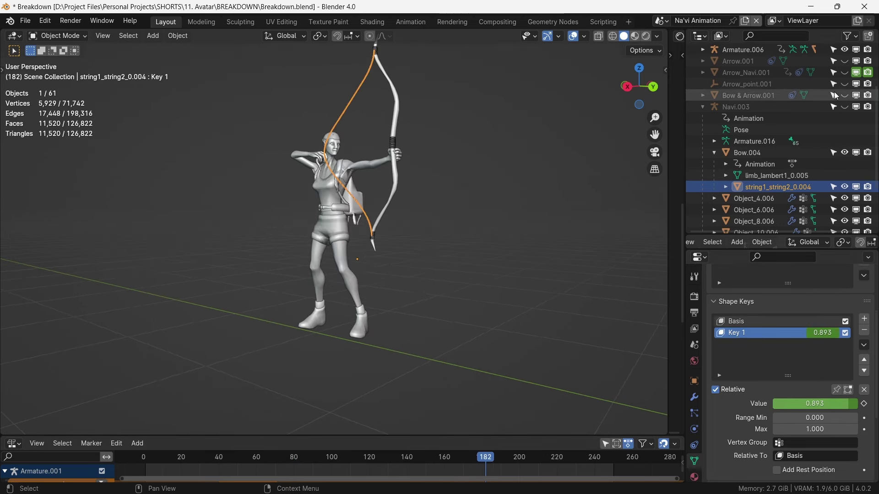
- Select the arrow and scrub past frame 182 as its Child Of Hand influence drops to 0
click(366, 158)
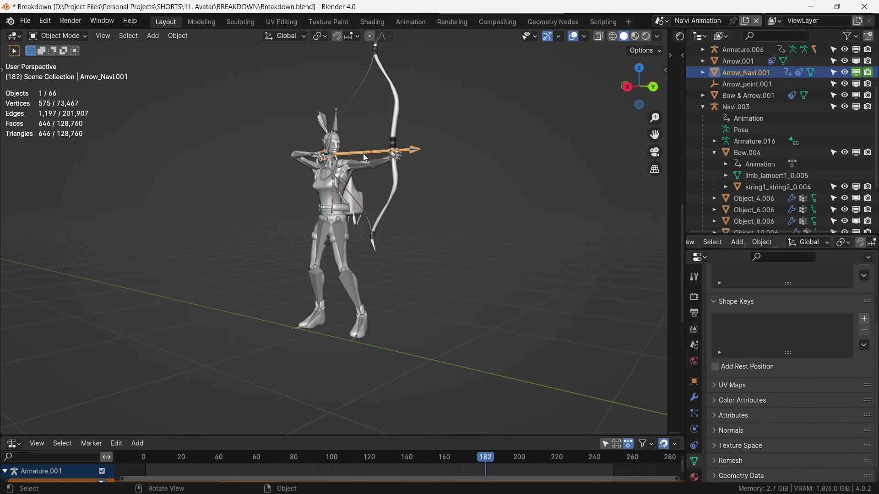
click(694, 446)
scroll(739, 301, up, 3)
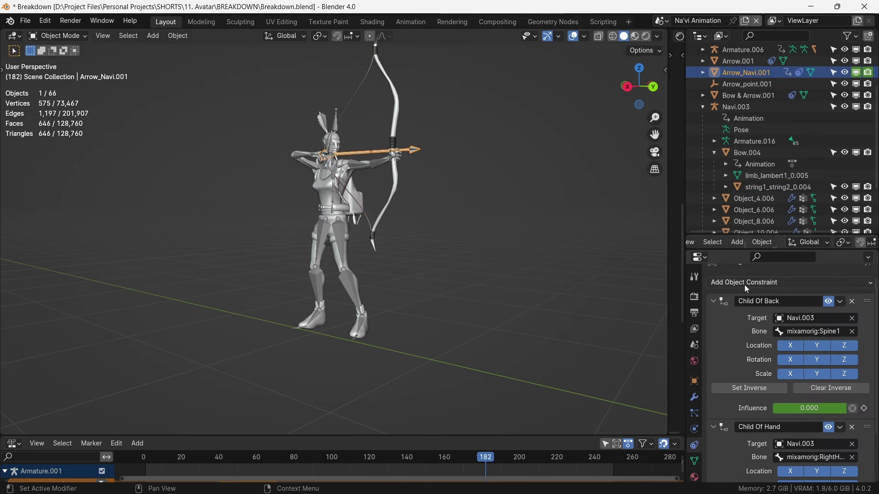
scroll(787, 347, down, 3)
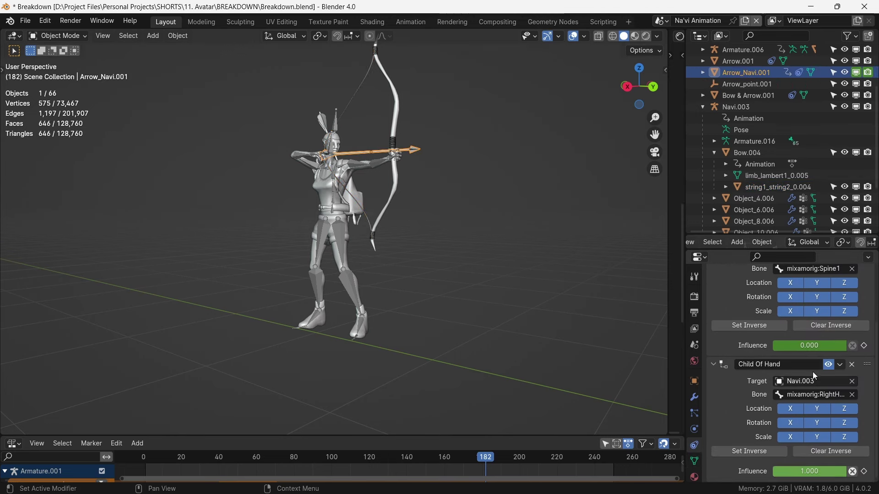
scroll(748, 380, down, 3)
scroll(750, 389, up, 7)
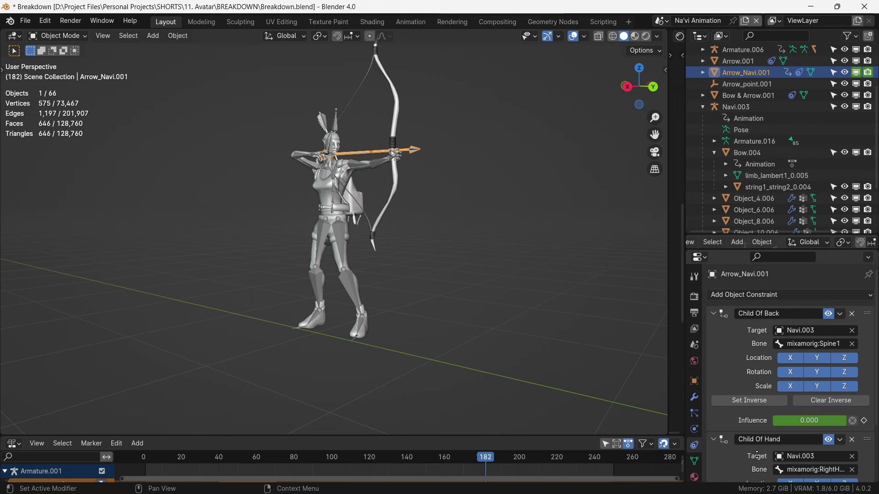
scroll(755, 400, down, 3)
scroll(756, 400, down, 1)
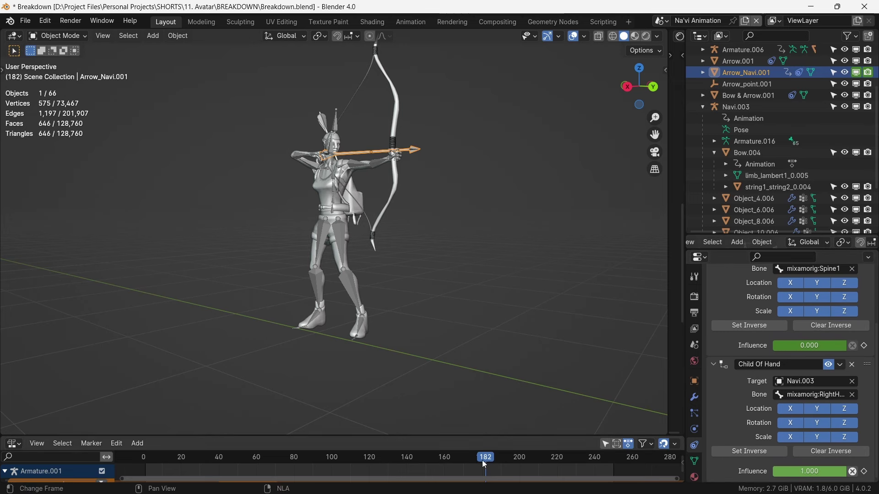
mouse_move(484, 460)
mouse_down()
mouse_move(504, 459)
mouse_move(492, 460)
mouse_up()
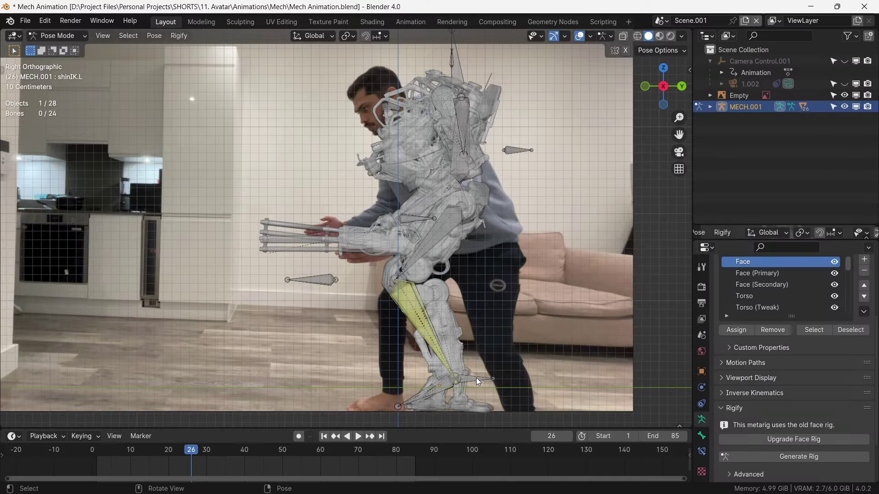
- Move the mech's right leg and both forearm IK bones to match the reference footage
drag(478, 382, 414, 380)
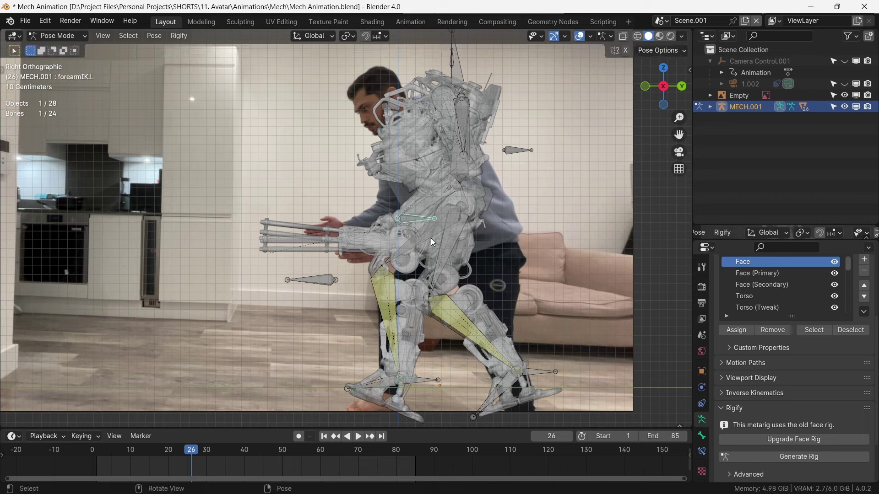
key(g)
click(524, 227)
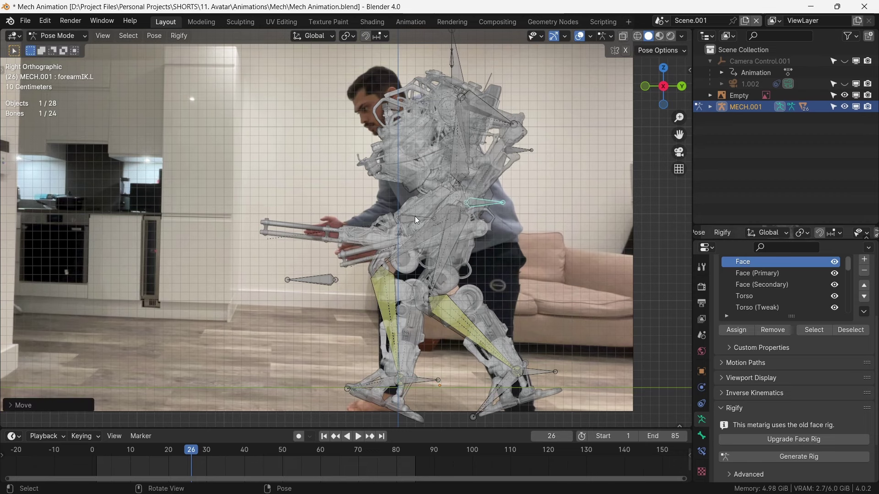
key(g)
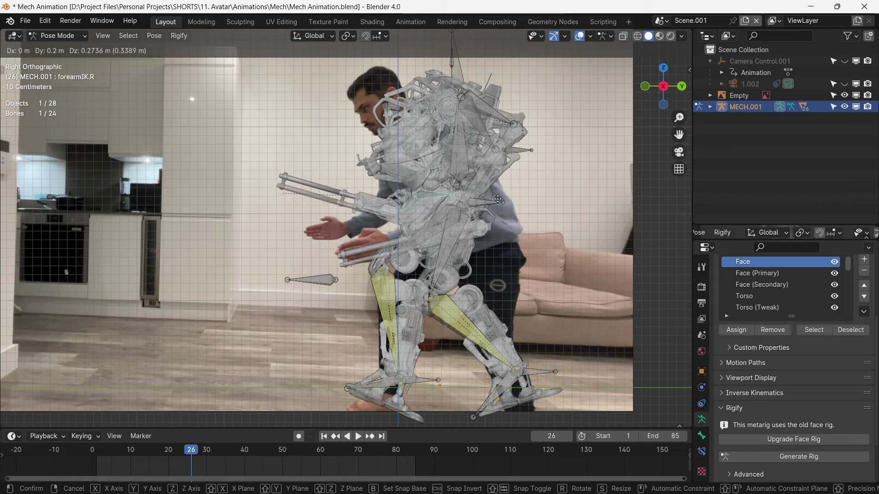
right_click(497, 198)
click(529, 186)
- Rotate spine.001 to tilt the torso and move the lower spine bone
key(r)
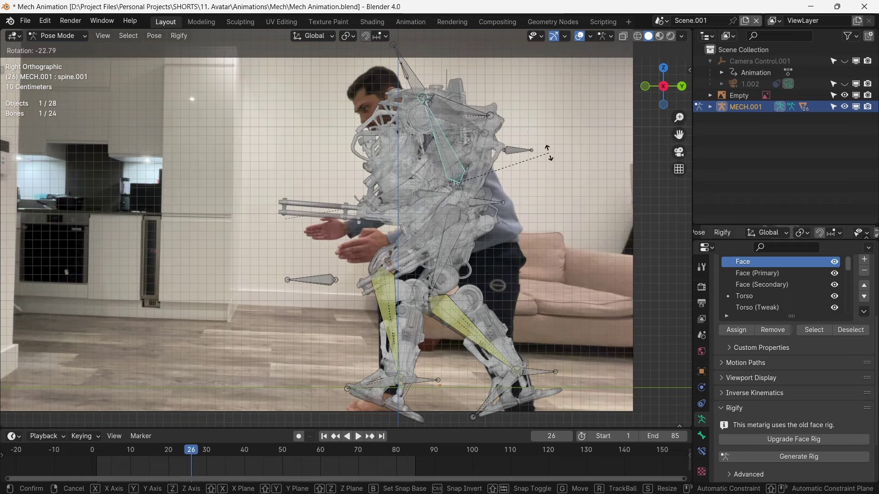
click(550, 153)
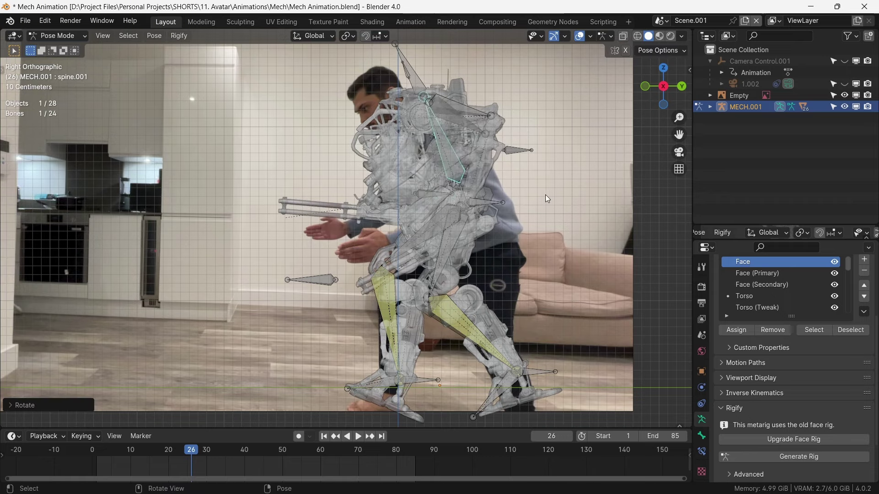
click(468, 199)
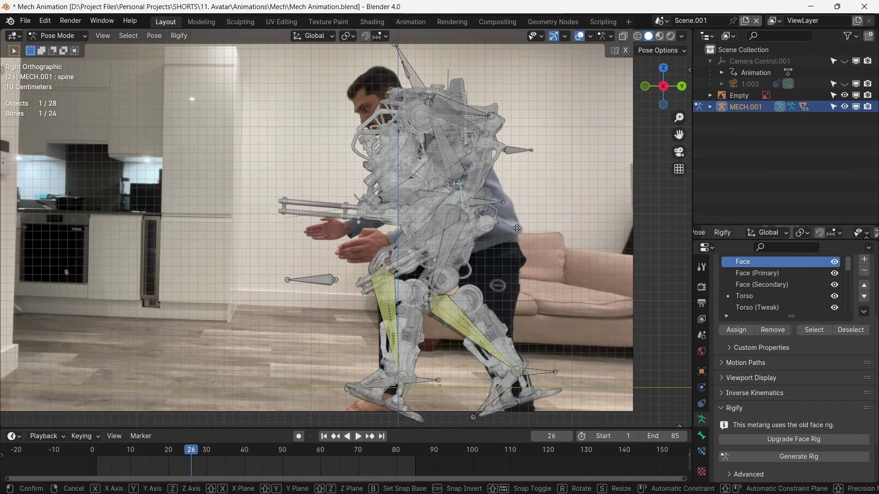
key(g)
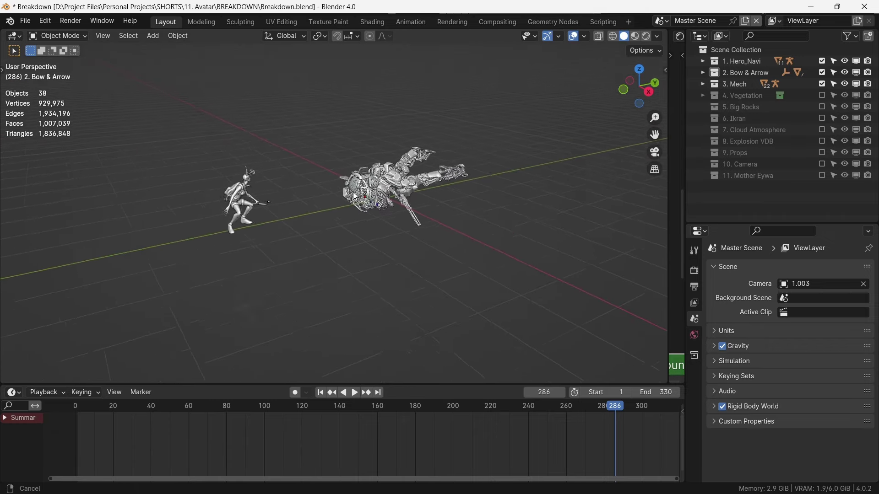
- Include the Vegetation and Mother Eywa collections in the scene
click(821, 95)
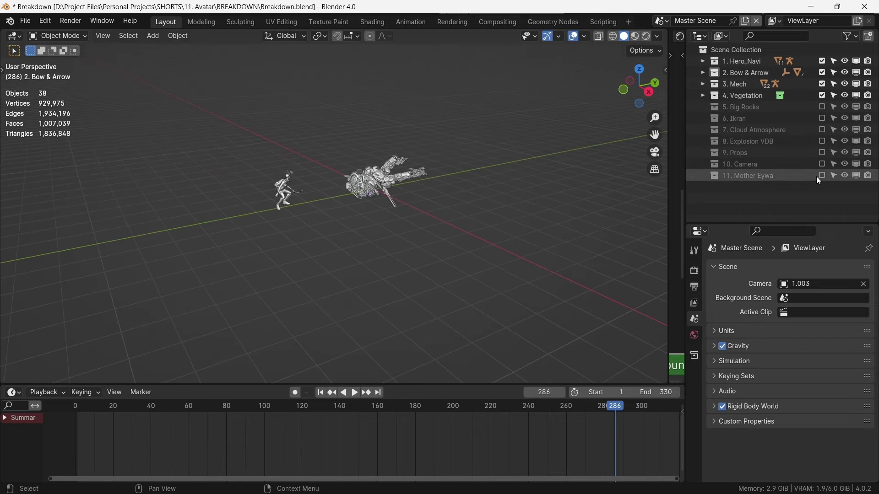
click(821, 176)
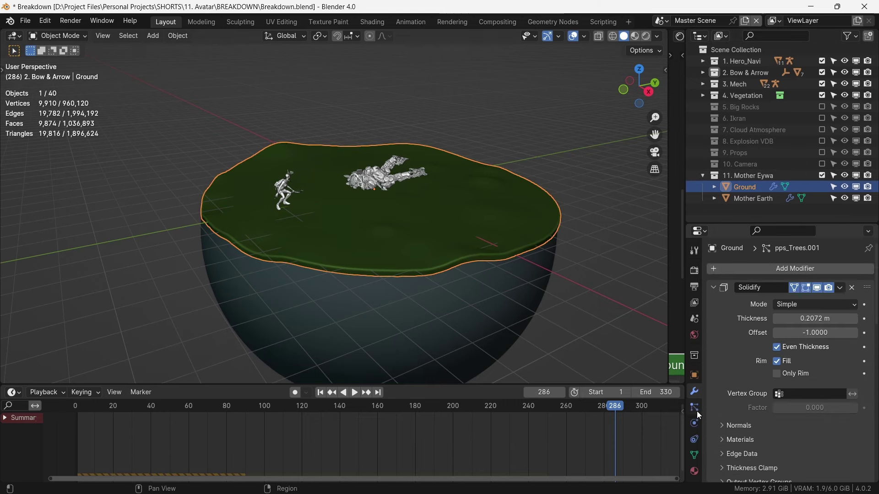
click(696, 410)
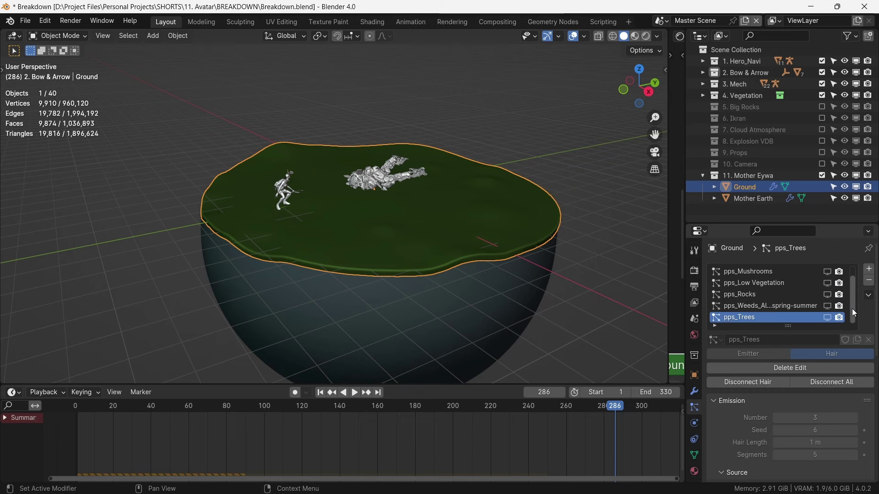
- Show pps_Trees, weeds, pps_Low Vegetation, pps_Mushrooms and pps_Default Name in the viewport
click(829, 318)
click(828, 306)
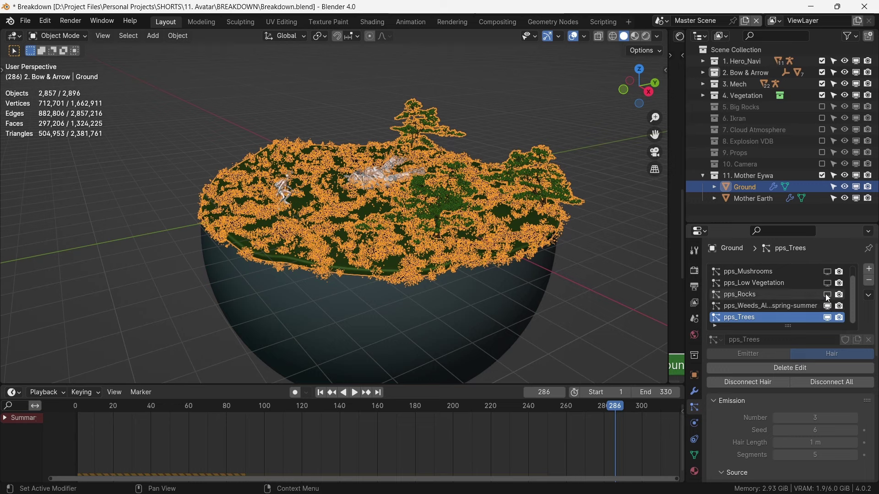
click(829, 284)
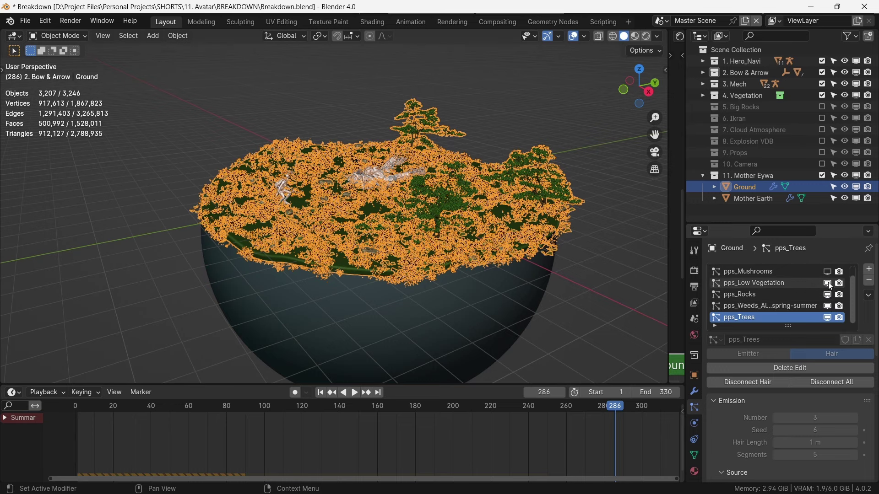
click(827, 270)
scroll(852, 288, up, 1)
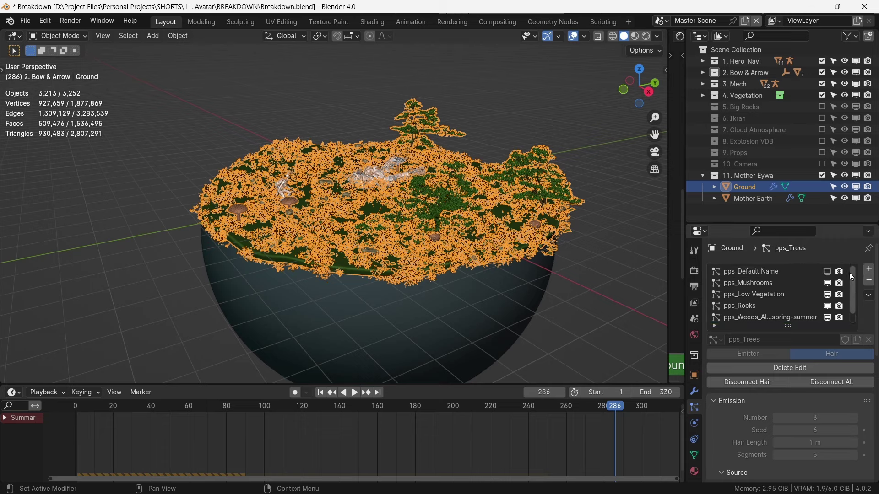
click(828, 271)
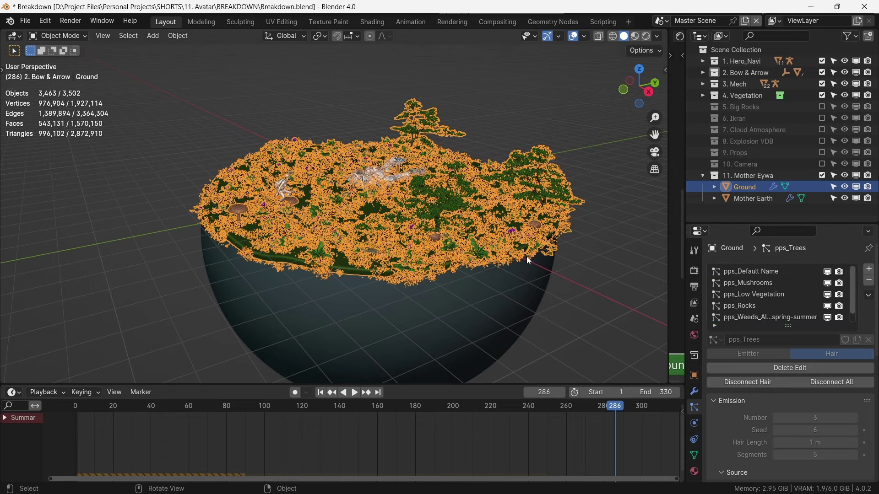
- Include the Big Rocks collection, select the rock and switch to Material Preview shading
click(613, 170)
click(821, 106)
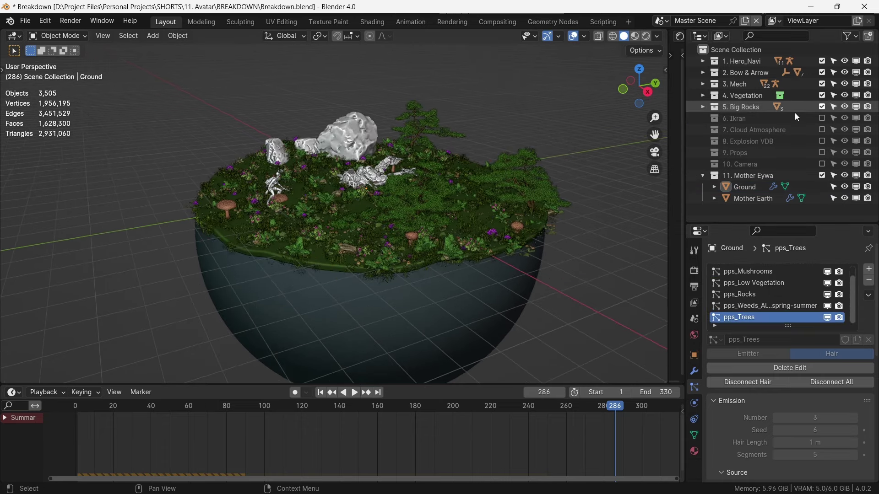
click(367, 143)
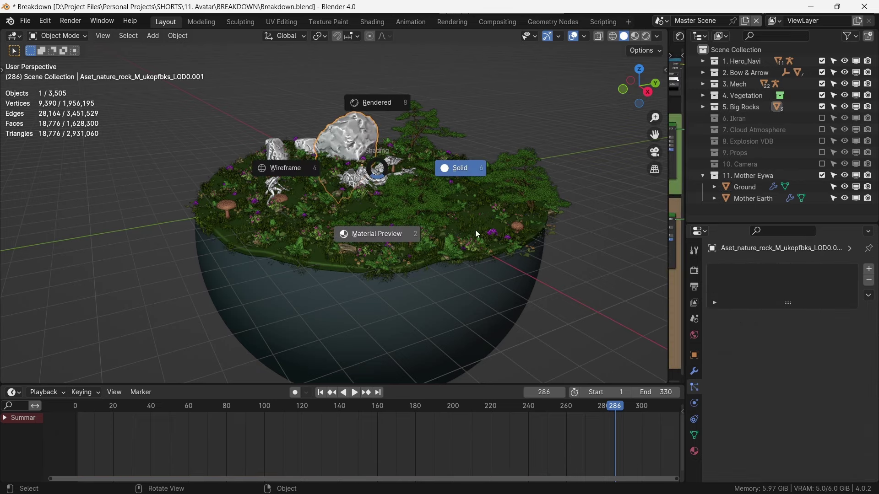
key(2)
- Isolate the rock in local view beside a Shader Editor showing its Moss, Rock and Grass nodes
drag(579, 202, 311, 202)
key(KP_Divide)
scroll(501, 195, up, 2)
scroll(501, 195, up, 2)
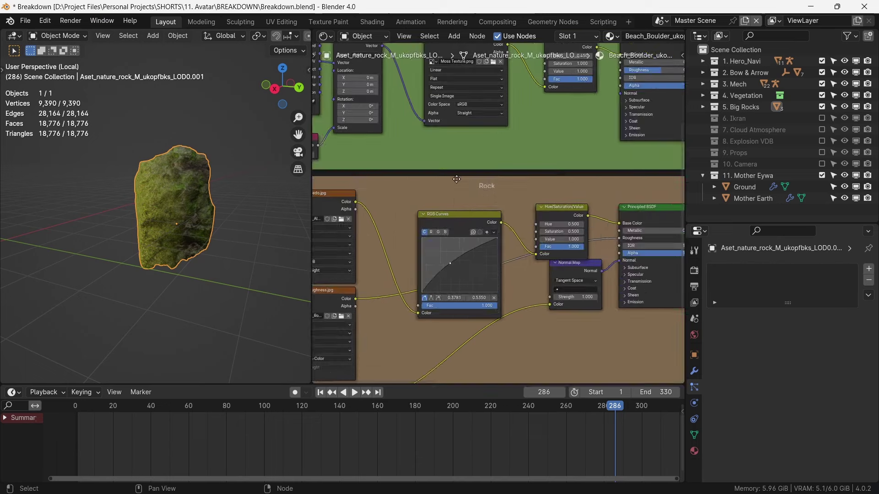
scroll(480, 192, down, 3)
scroll(450, 173, up, 3)
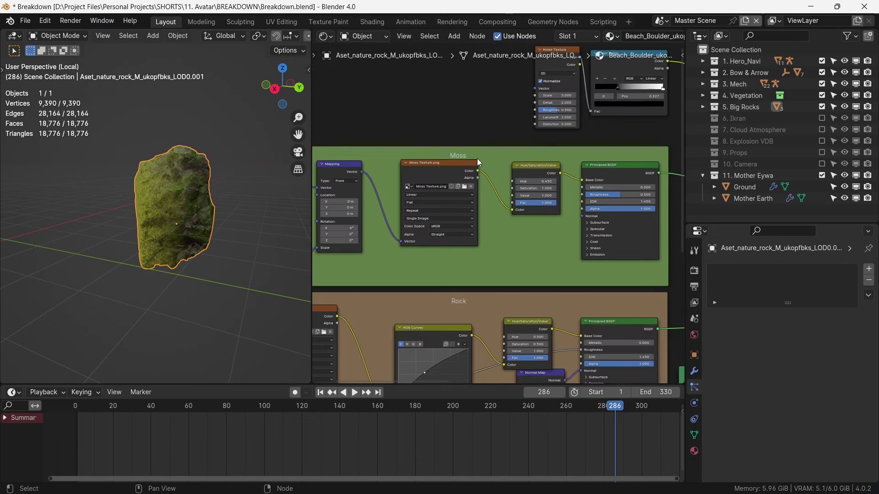
scroll(467, 151, down, 3)
scroll(517, 133, up, 3)
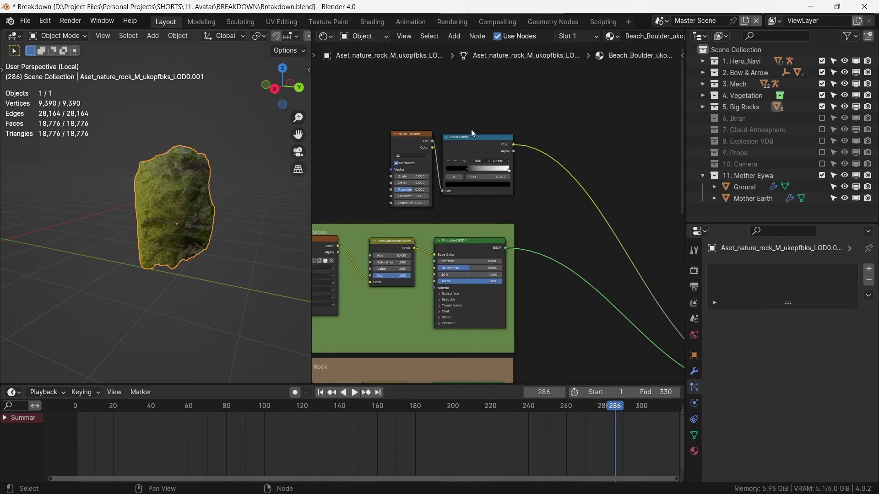
scroll(429, 137, down, 4)
scroll(564, 237, up, 4)
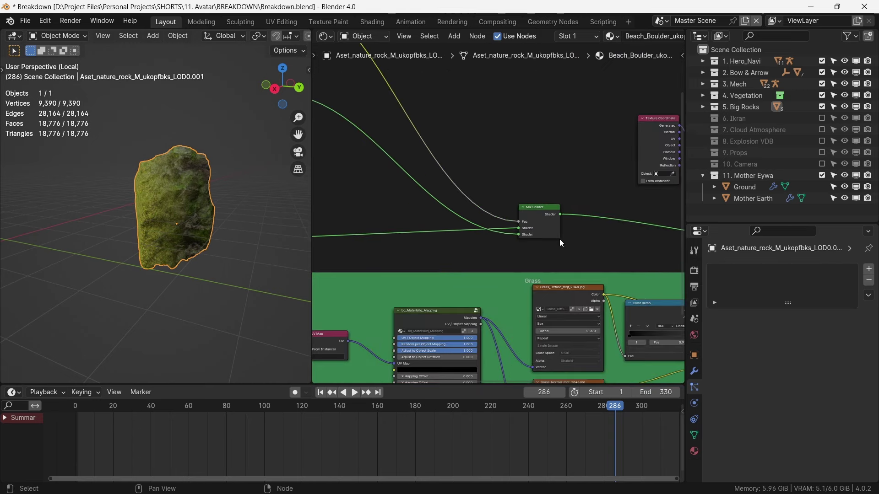
scroll(501, 193, down, 1)
scroll(545, 212, down, 2)
scroll(557, 213, up, 3)
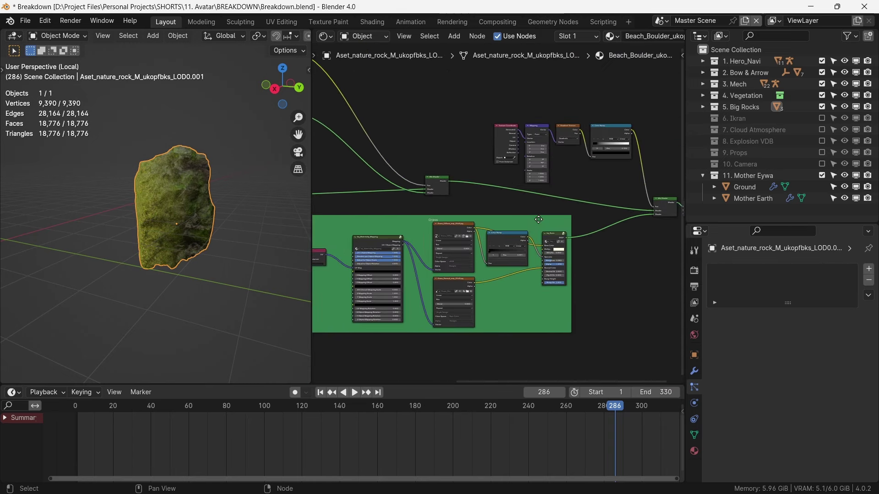
middle_drag(557, 213, 551, 213)
scroll(462, 186, up, 5)
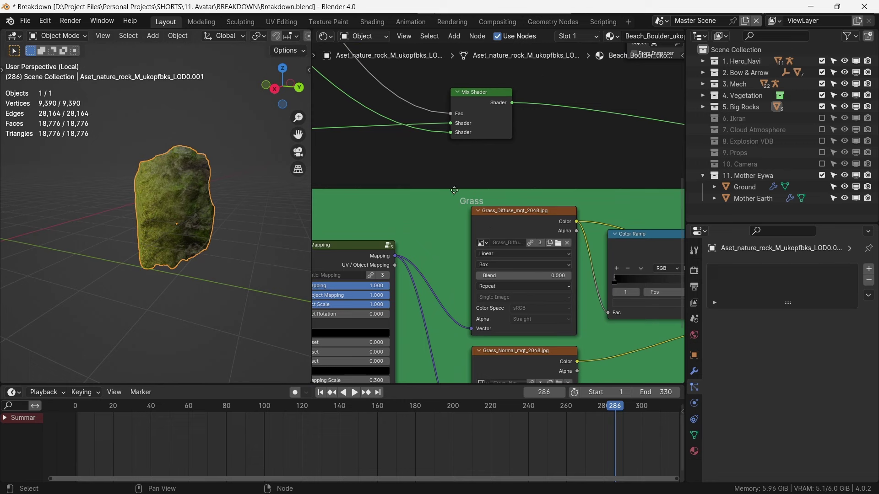
scroll(454, 190, down, 4)
scroll(574, 222, up, 5)
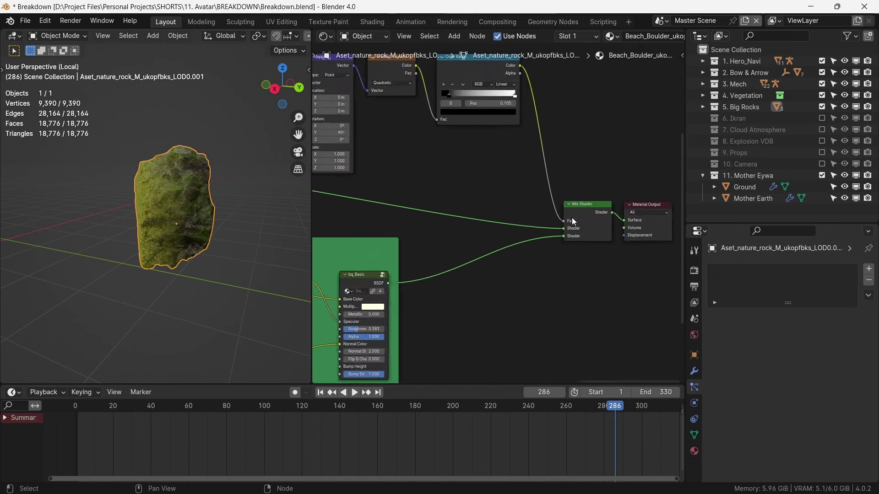
scroll(573, 233, down, 4)
scroll(520, 190, up, 3)
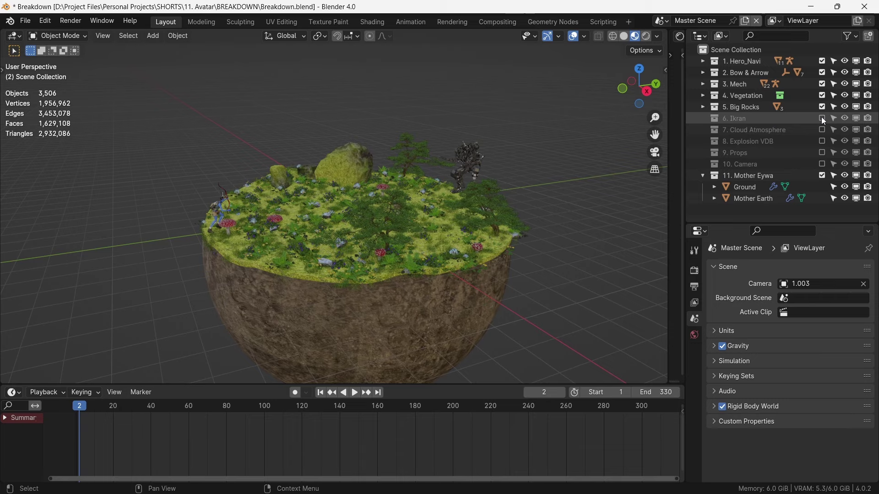
- Include the 6. Ikran collection and play the Ikran's flight from the first frame in right view
click(822, 118)
click(201, 180)
key(KP_3)
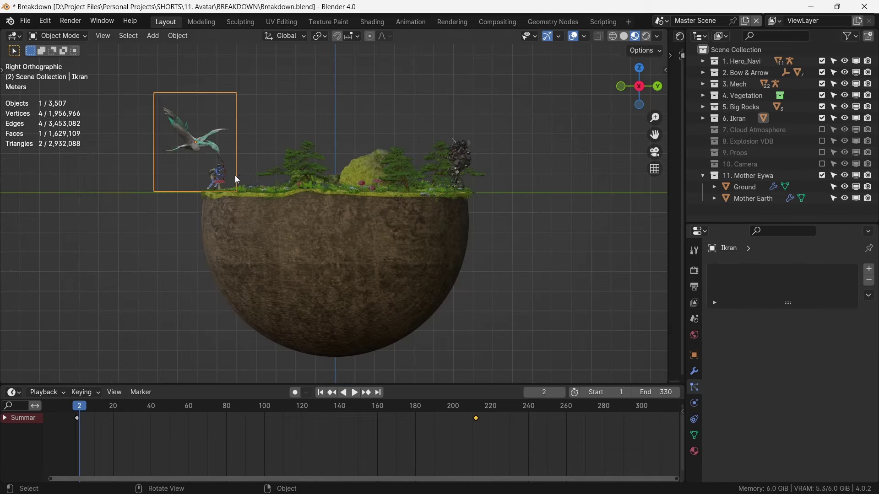
click(84, 408)
key(space)
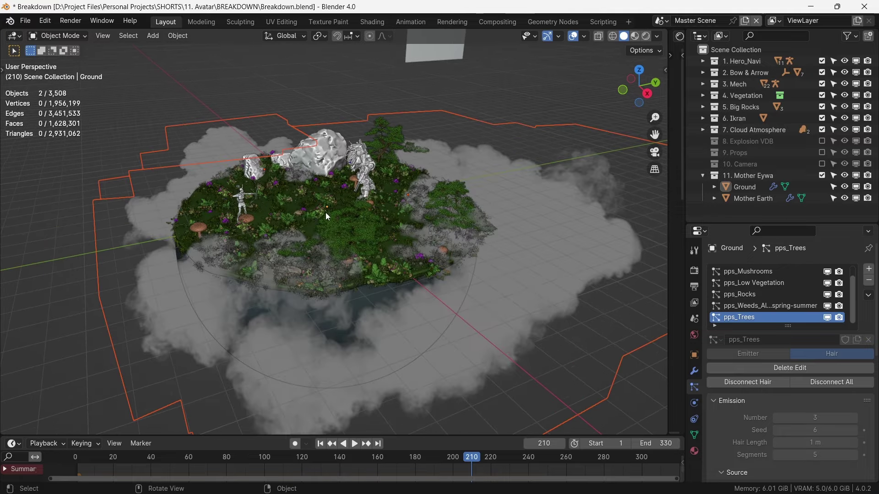
- Select Cloud_Front and Cloud_Back and set the cloud material's volume density to about 1.025
click(356, 254)
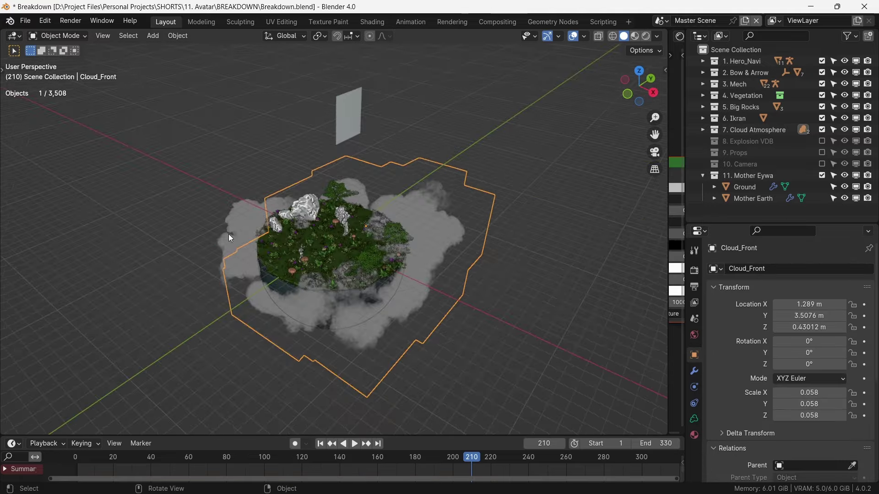
click(229, 239)
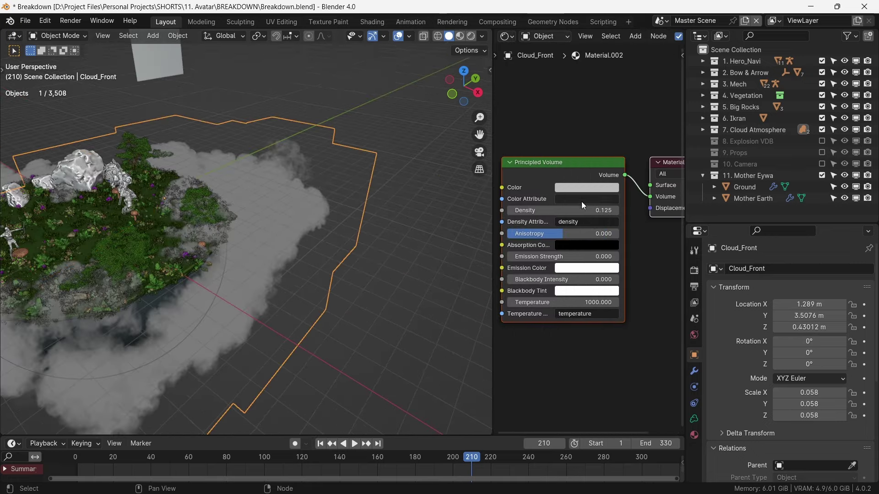
click(581, 210)
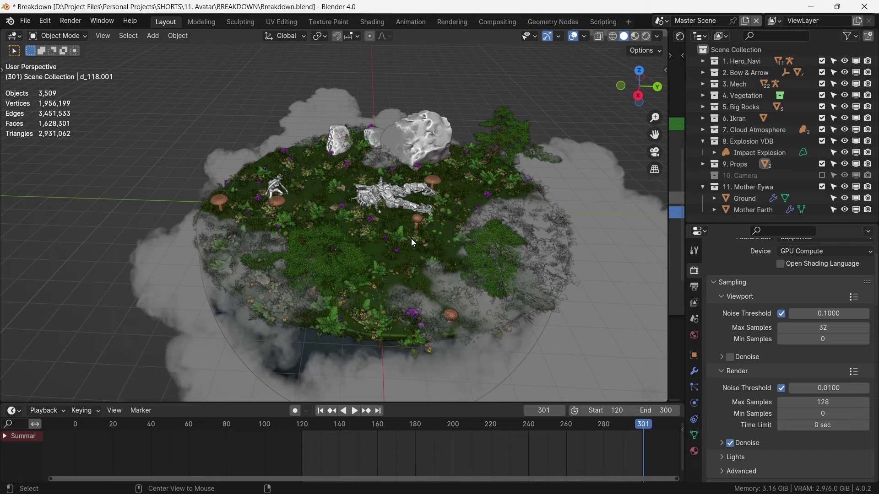
- Load spruit_sunrise_4k.hdr as the world environment with Background strength 3
key(ctrl+v)
middle_drag(409, 239, 388, 239)
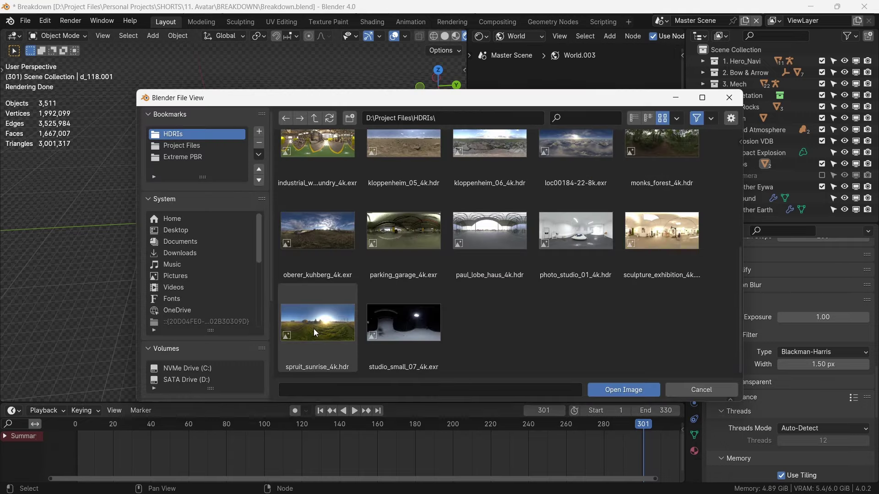
double_click(314, 328)
scroll(614, 224, up, 2)
scroll(614, 228, up, 3)
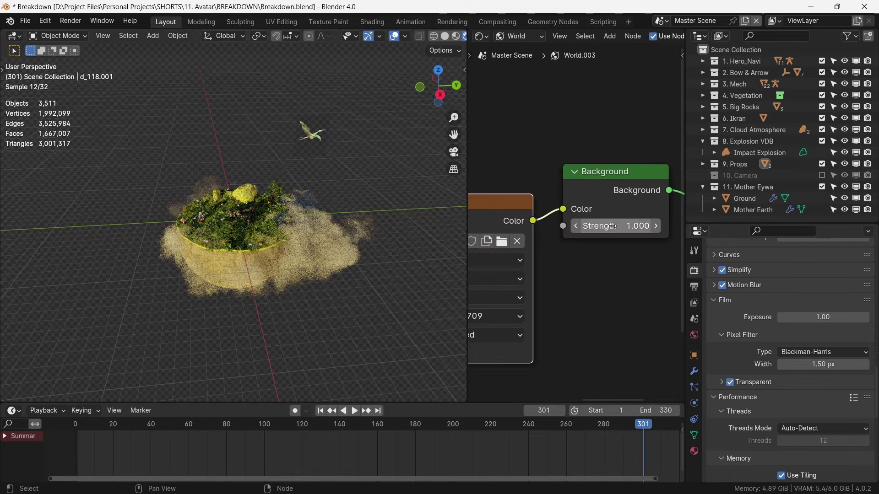
double_click(614, 226)
text(3)
key(Return)
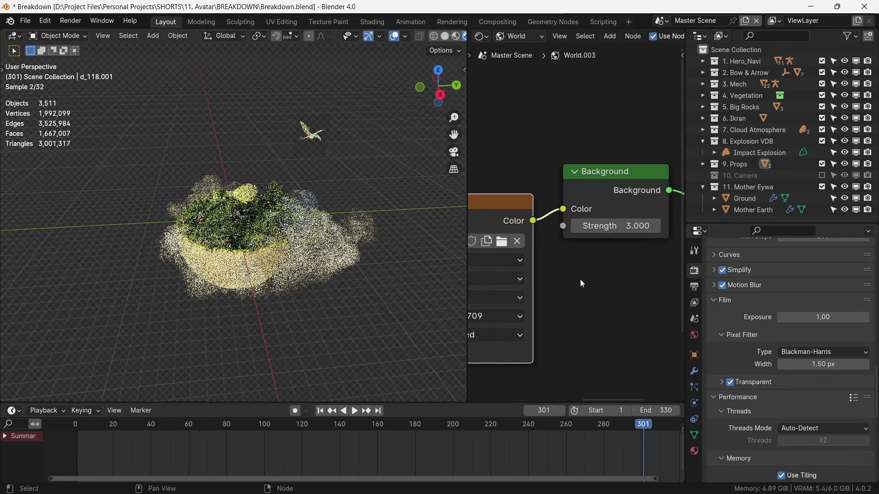
- Rotate the sky mapping 90° around Z and view the lit island up close
scroll(579, 279, down, 3)
middle_drag(471, 247, 601, 246)
double_click(568, 295)
text(90)
key(Return)
ctrl+middle_drag(246, 207, 296, 218)
scroll(297, 219, down, 3)
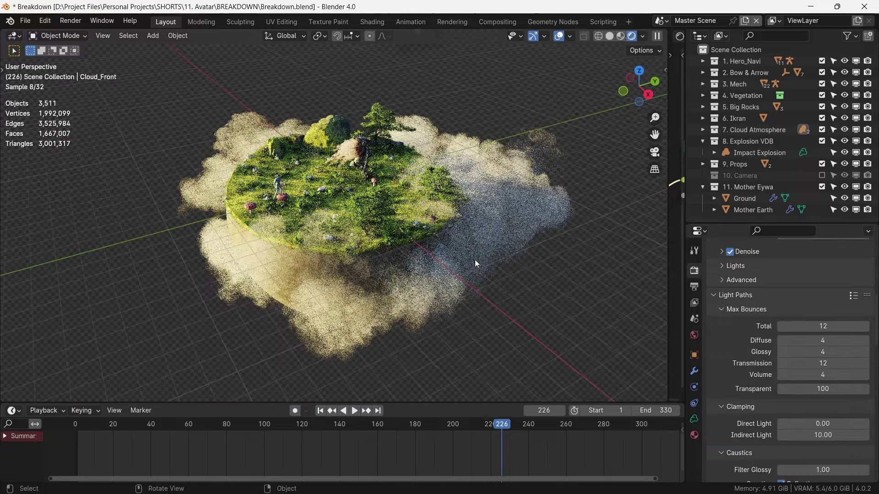
- Select the front cloud, back cloud and Impact Explosion volumes around the island
click(401, 238)
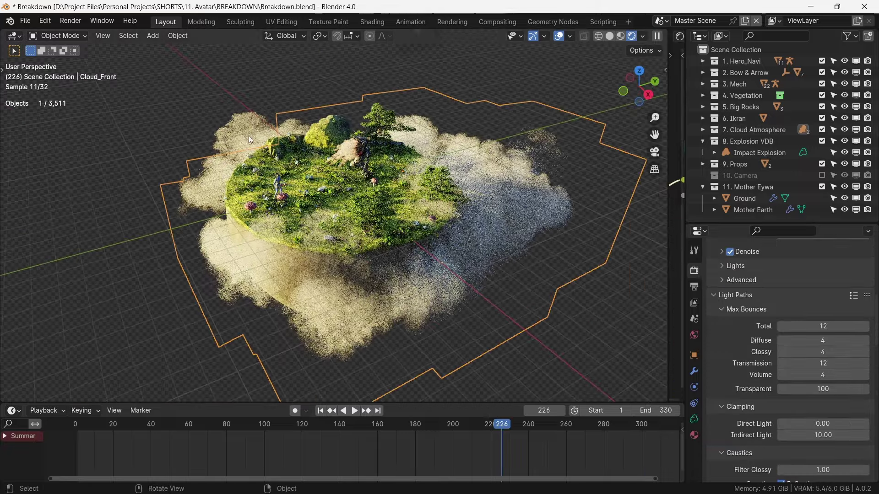
click(274, 136)
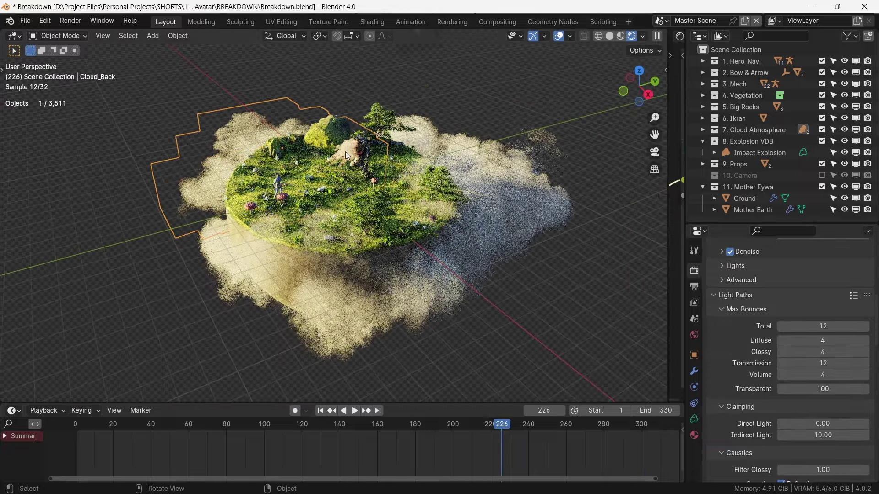
click(391, 224)
middle_drag(391, 224, 399, 224)
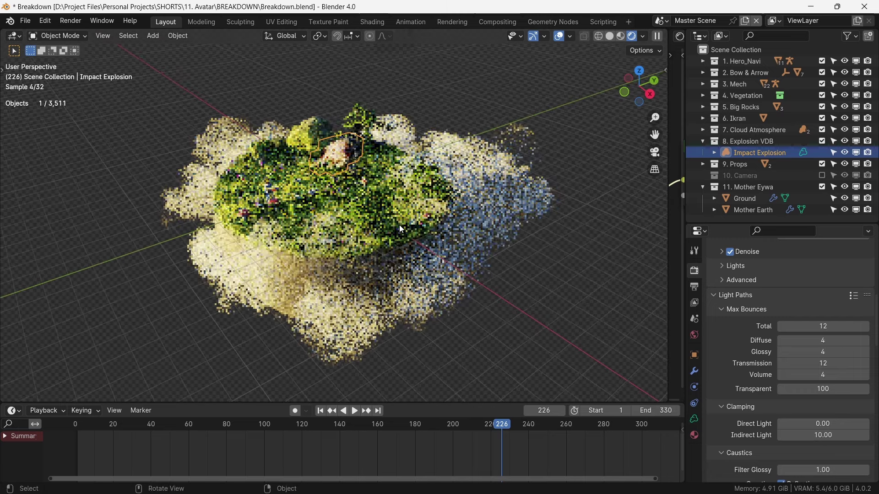
scroll(784, 419, up, 2)
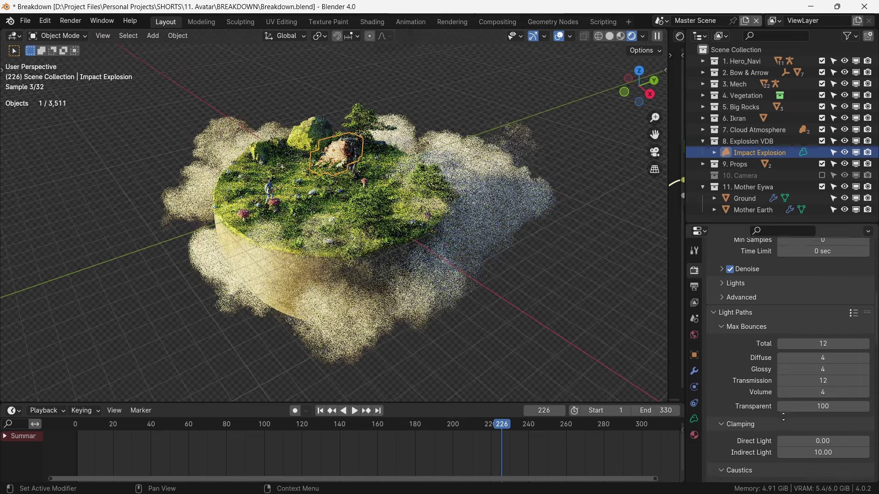
scroll(784, 419, down, 3)
- Set the Light Paths Volume bounces to 2
click(819, 366)
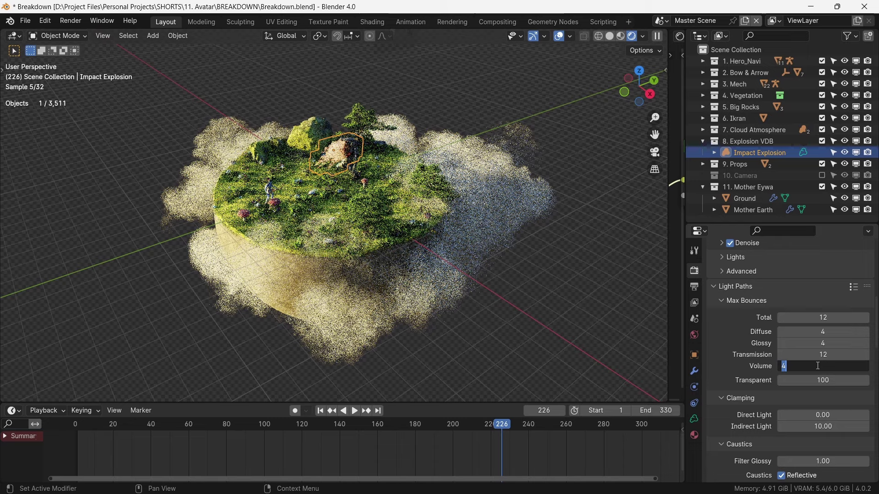
text(2)
key(Return)
- Set the volume Step Rate to 5.00 for render and viewport, with 256 Max Steps
middle_drag(795, 402, 785, 284)
scroll(785, 284, down, 5)
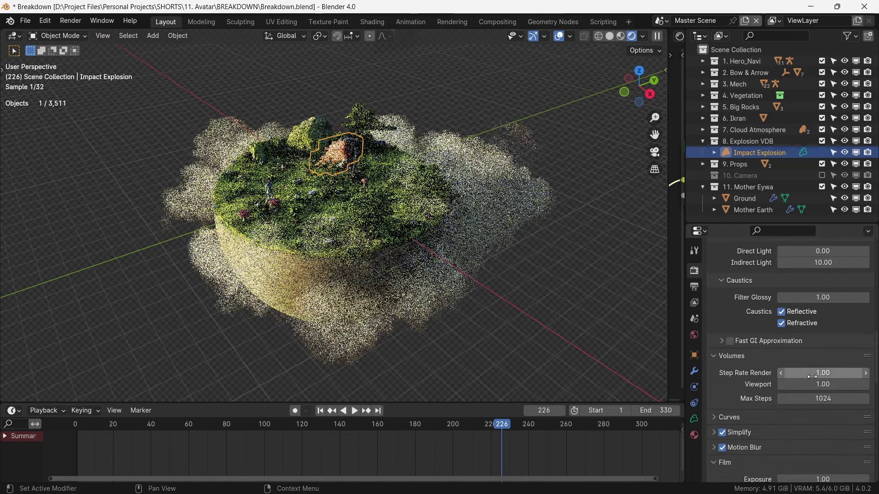
drag(818, 373, 818, 384)
key(Return)
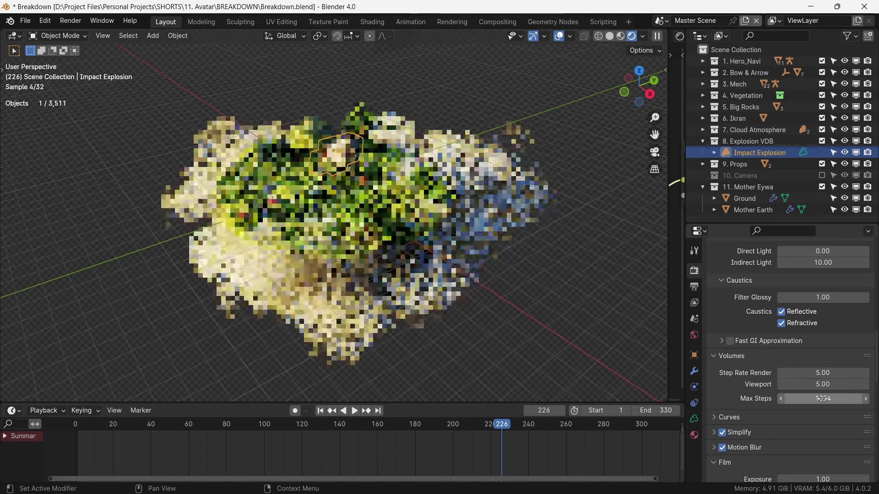
click(824, 399)
text(256)
key(Return)
scroll(729, 303, down, 8)
scroll(748, 320, down, 5)
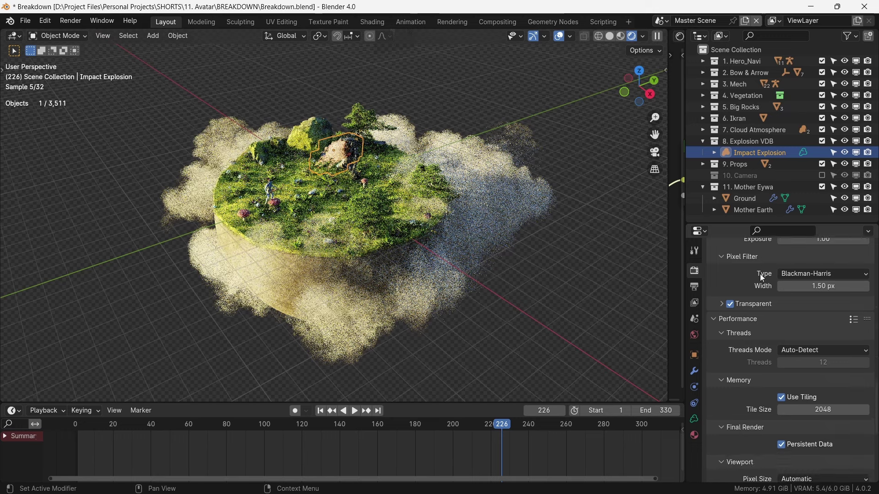
scroll(740, 300, down, 4)
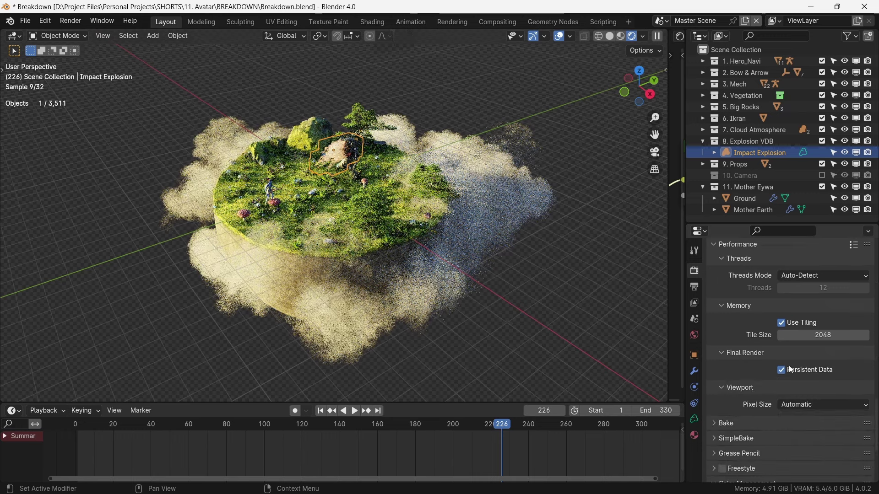
middle_drag(792, 389, 795, 355)
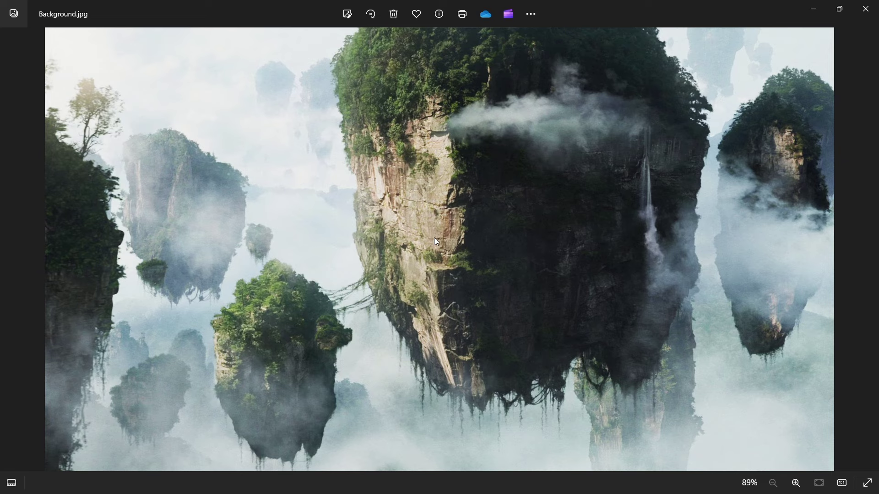
- Zoom and pan across Background.jpg, then show its file info with the 1920 x 1080 size
scroll(435, 239, up, 3)
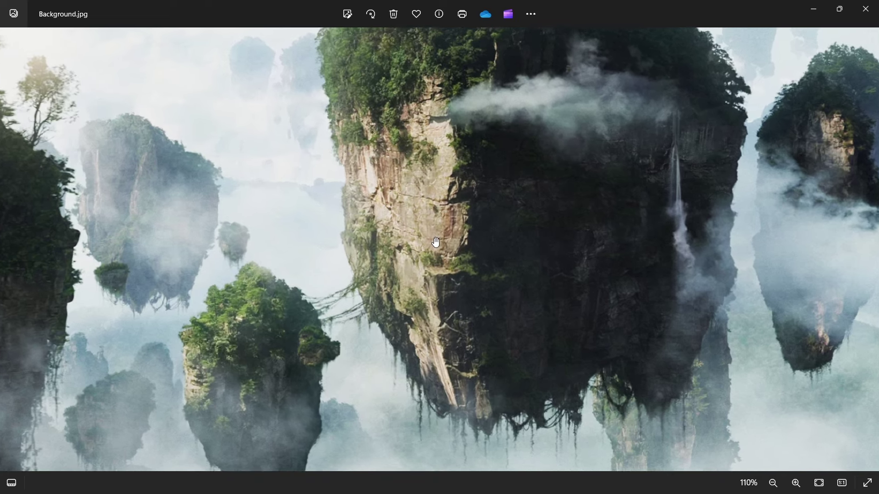
drag(504, 199, 584, 198)
scroll(432, 221, down, 3)
right_click(443, 200)
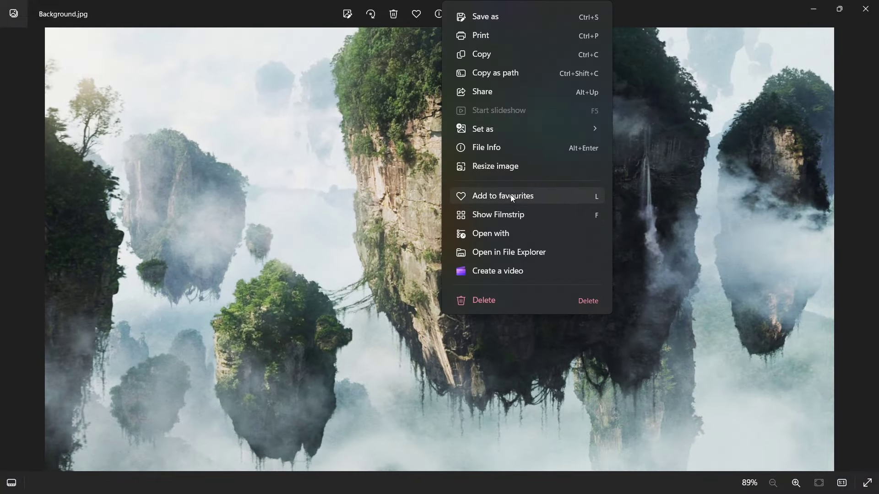
click(525, 164)
key(alt+Return)
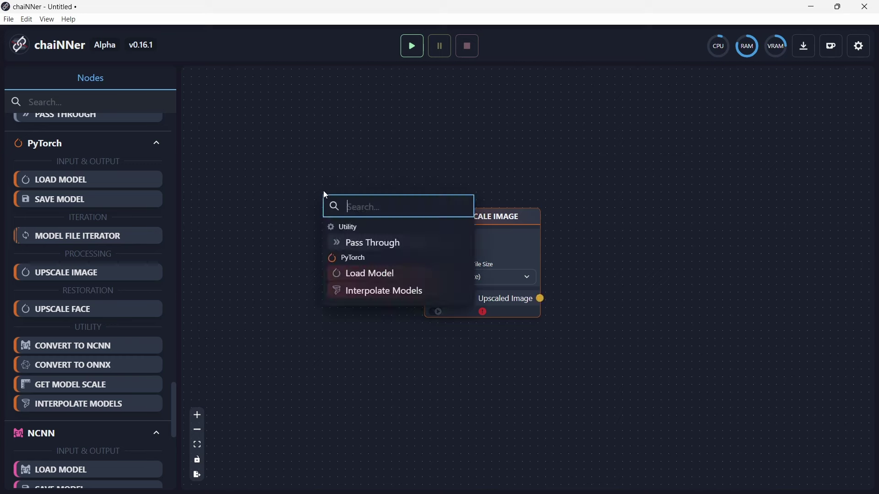
- Add a Load Model node with 4x_RealSR_DF2K_JPEG.pth wired into Upscale Image
click(365, 271)
click(385, 225)
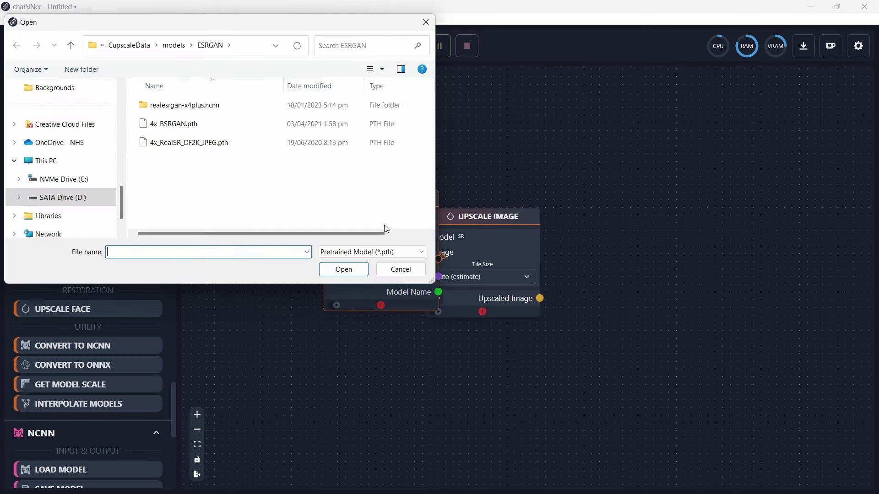
double_click(189, 142)
drag(341, 203, 284, 173)
drag(457, 215, 443, 204)
drag(299, 174, 299, 135)
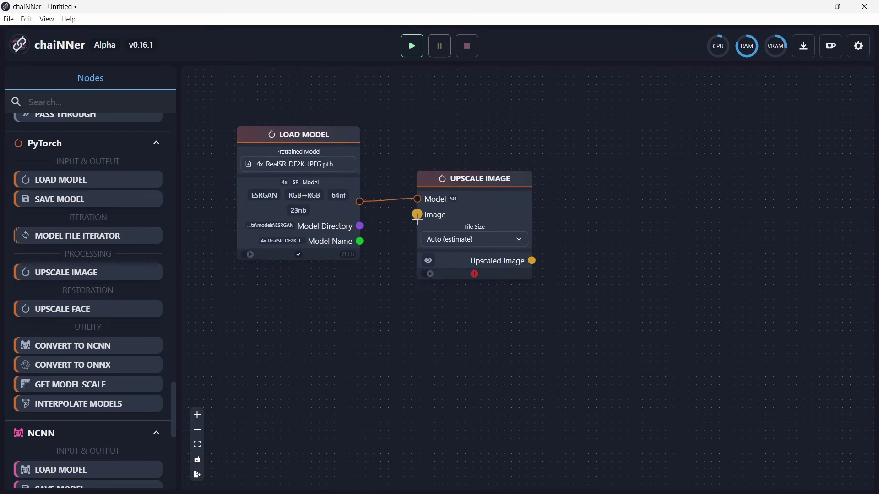
- Feed a Load Image node holding Background.jpg into the upscaler's Image input
drag(417, 215, 314, 324)
click(368, 118)
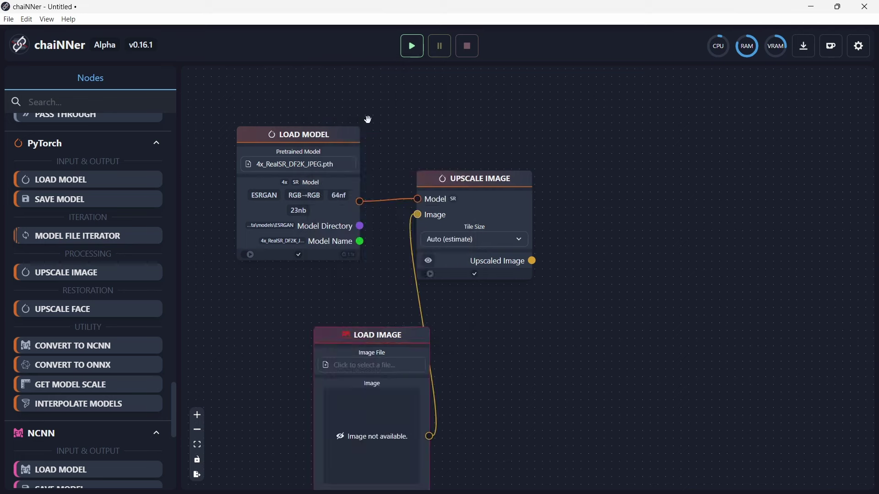
click(366, 364)
double_click(262, 128)
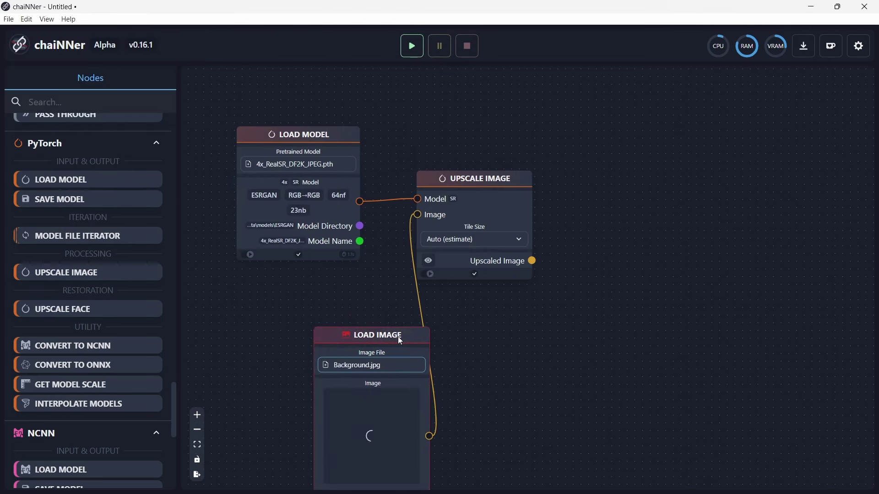
drag(396, 344, 322, 289)
drag(544, 260, 658, 322)
- Add a Save Image node using the Background name and Upscaled folder, then run the chain
click(696, 113)
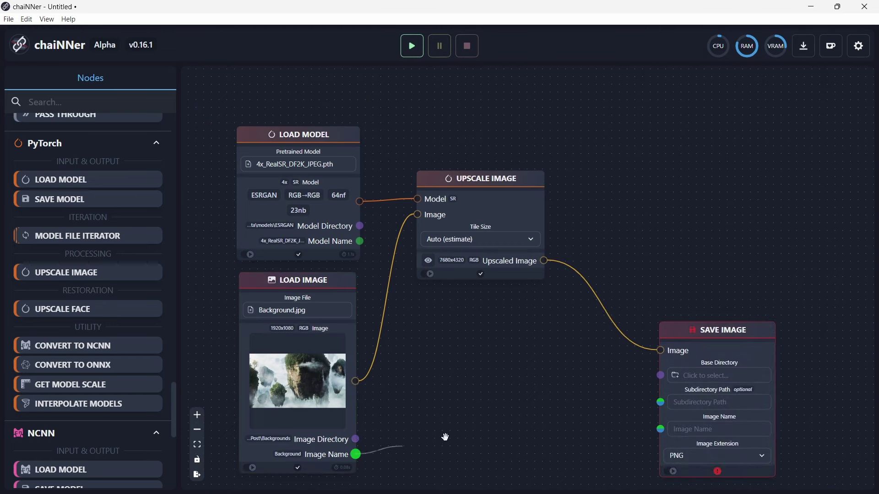
drag(473, 431, 660, 429)
click(700, 375)
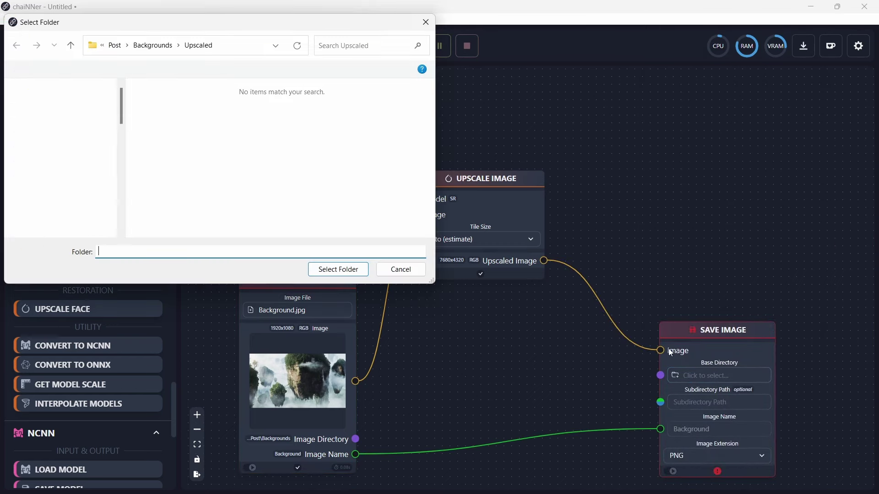
click(343, 270)
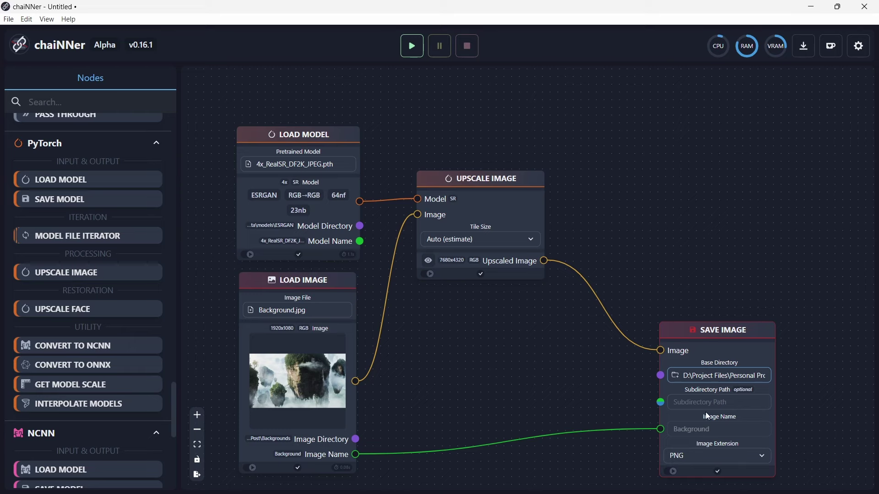
drag(660, 297, 675, 283)
click(411, 45)
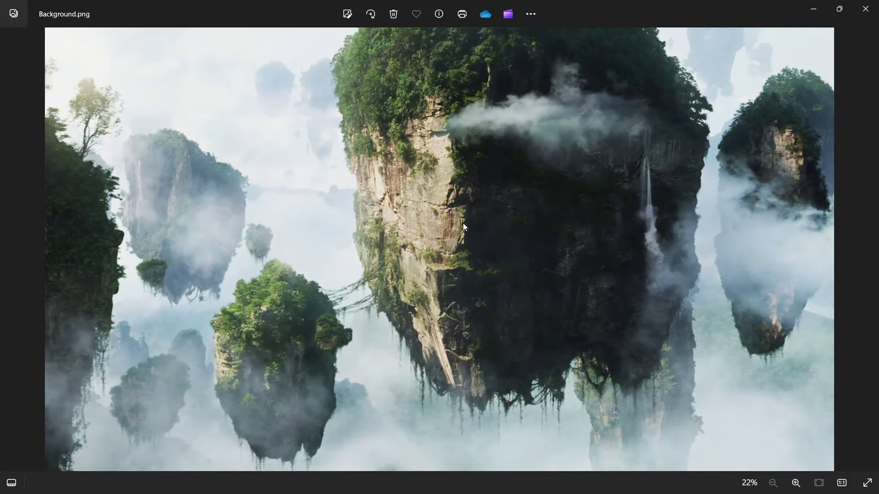
- Check the upscaled image's file info, then zoom it onto the same cliff as Background.jpg
right_click(464, 224)
click(513, 148)
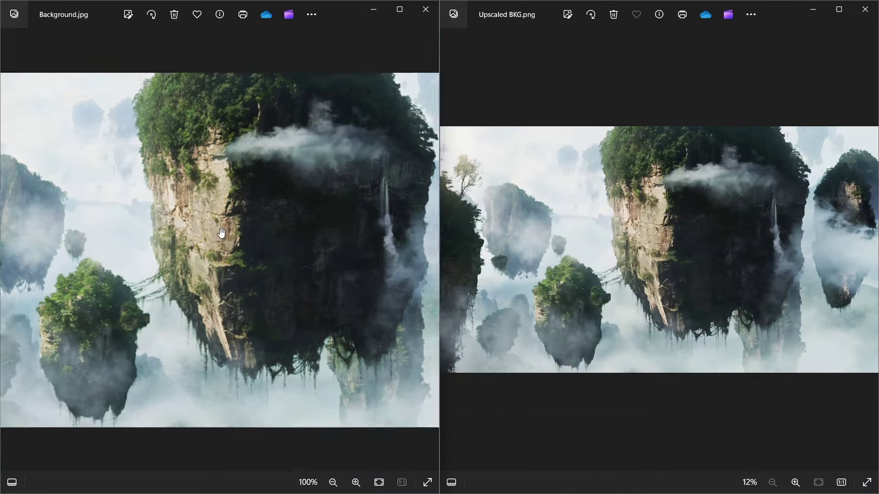
scroll(221, 222, up, 5)
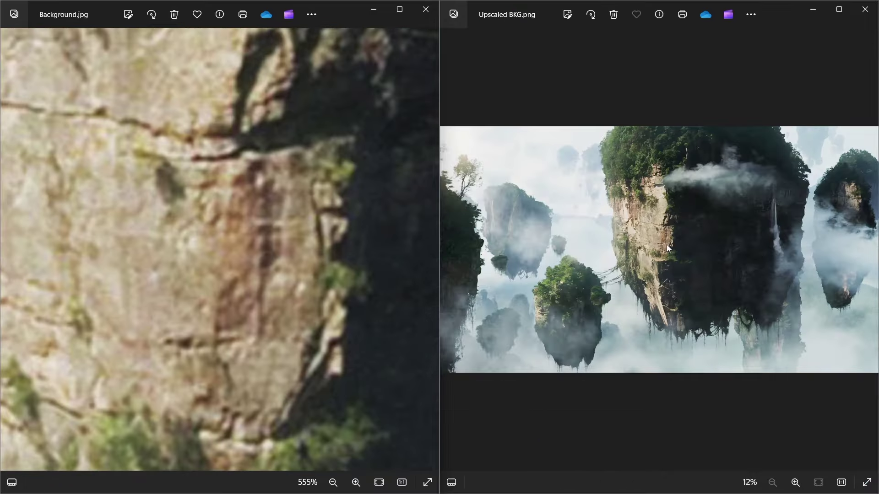
scroll(669, 220, up, 3)
scroll(670, 220, up, 4)
drag(646, 238, 653, 188)
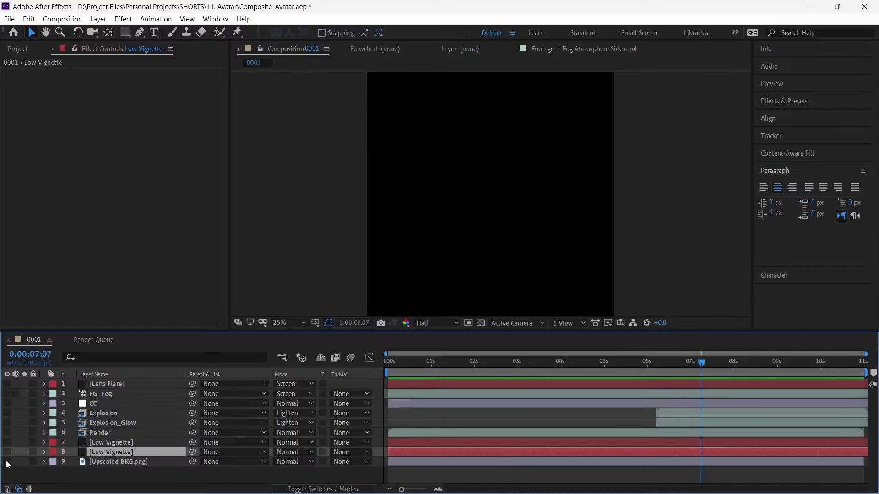
- Make the Upscaled BKG.png layer visible and inspect its effect settings
click(7, 462)
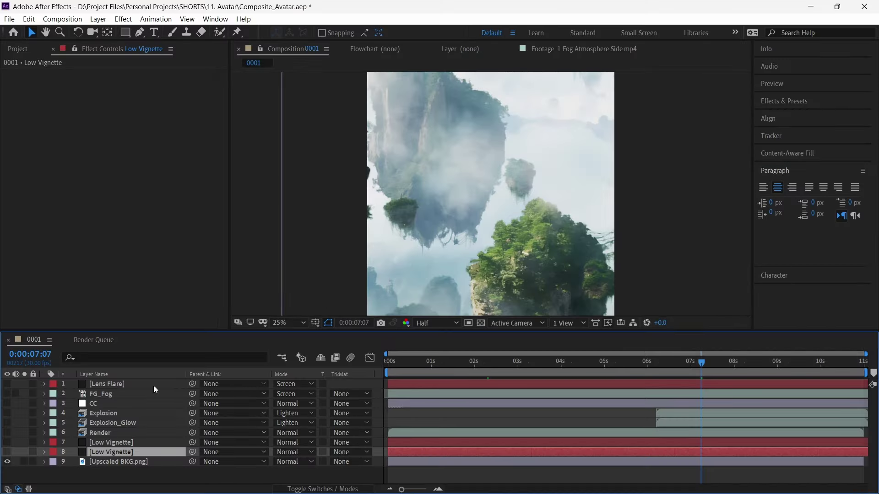
scroll(461, 228, down, 1)
drag(485, 216, 484, 213)
click(86, 462)
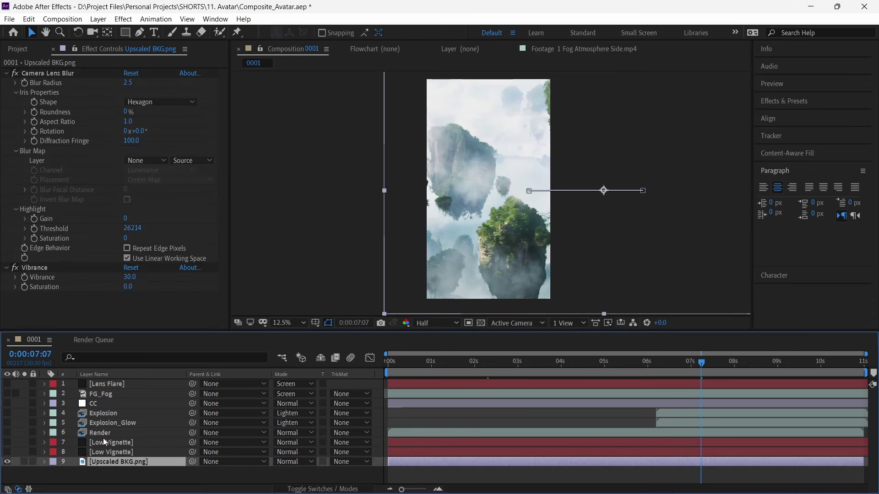
click(56, 62)
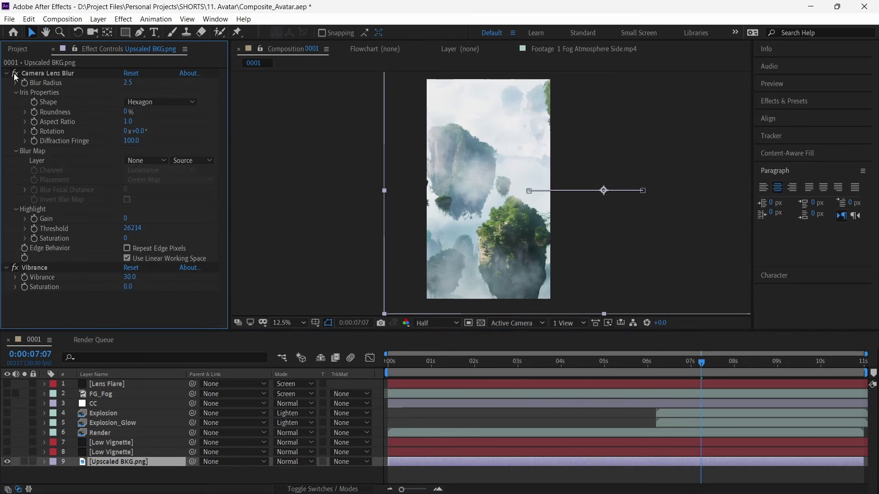
- Show both Low Vignette layers, the Render layer and the Explosion layer, zooming to 50%
click(52, 455)
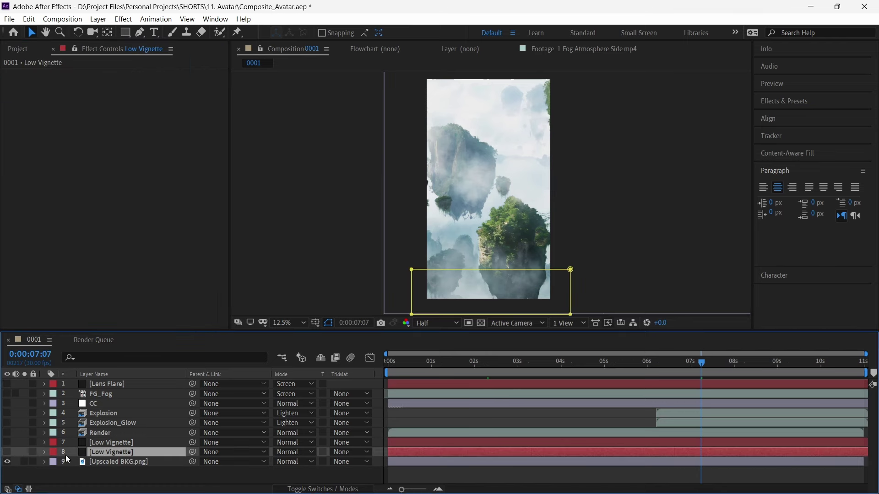
click(7, 452)
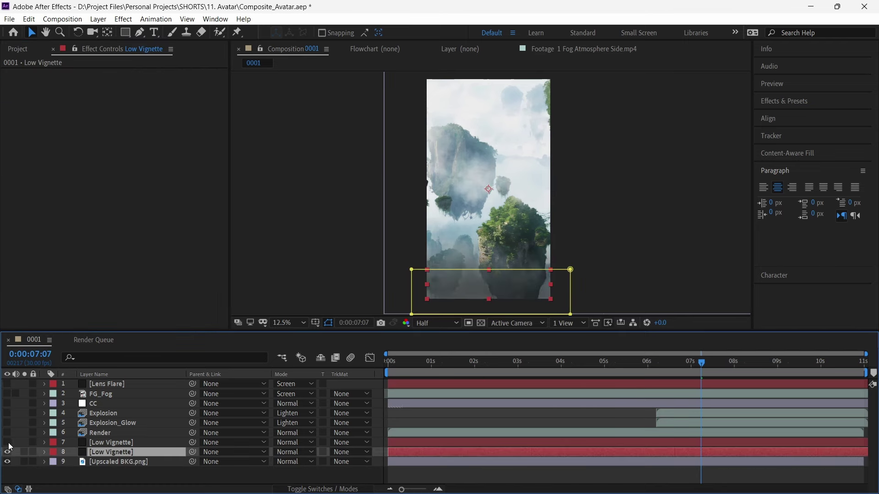
click(7, 443)
key(period)
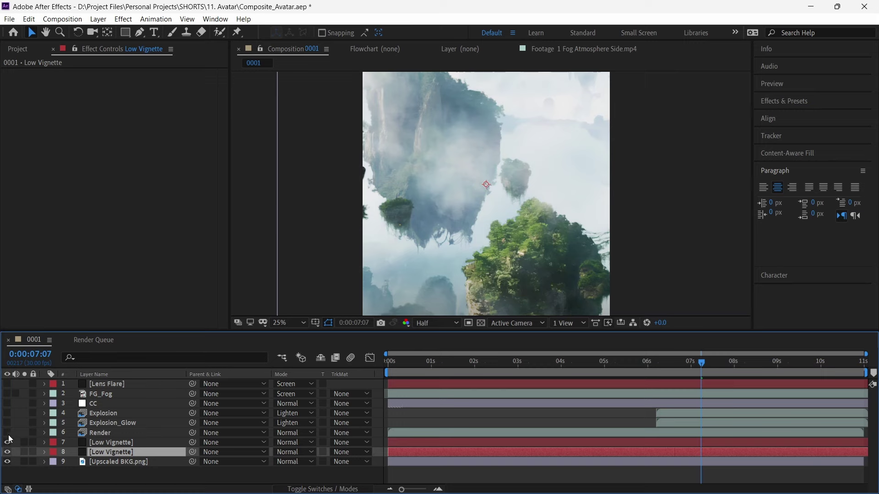
click(8, 433)
key(period)
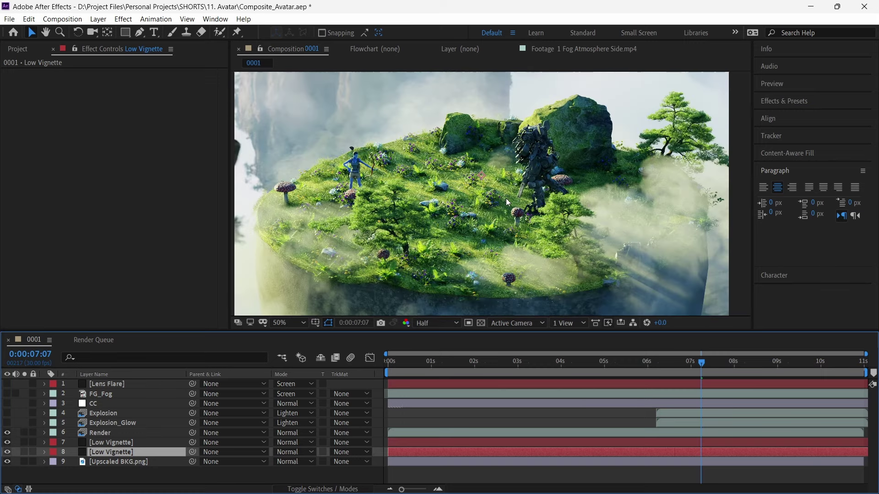
click(7, 413)
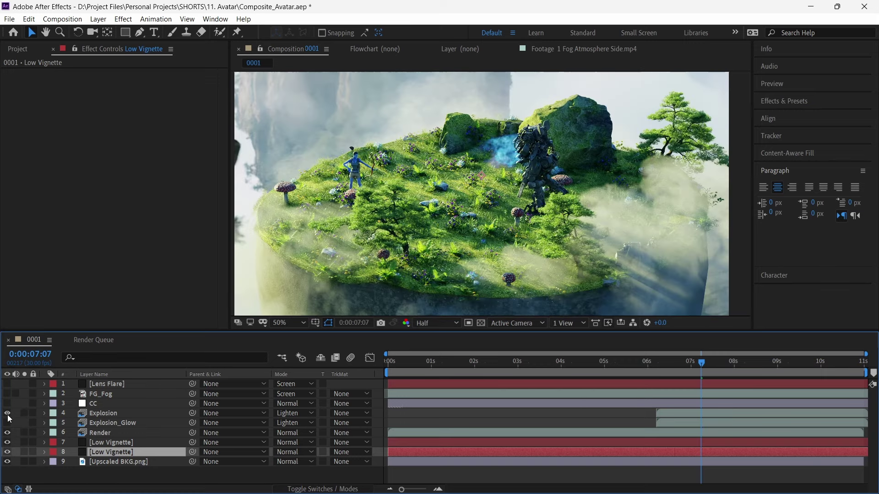
- Compare VC Color Vibrance on the Explosion layer, leaving the blue tint on
click(108, 415)
click(16, 75)
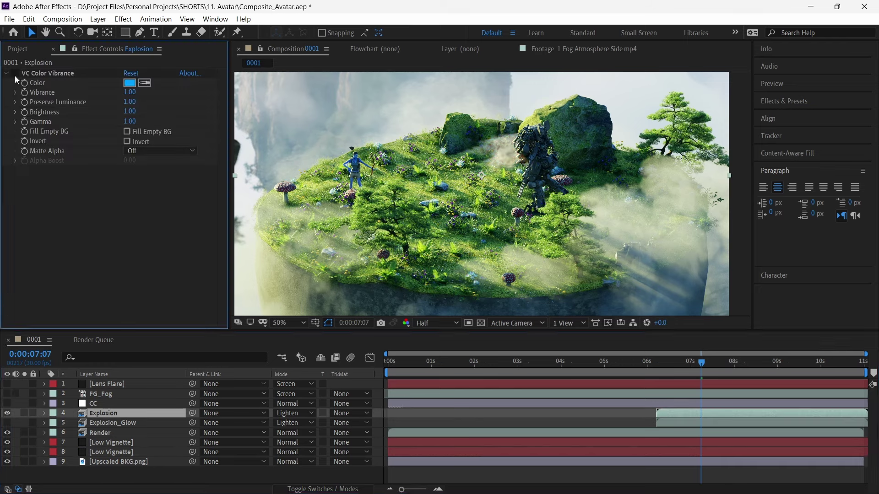
click(16, 75)
click(16, 75)
click(16, 74)
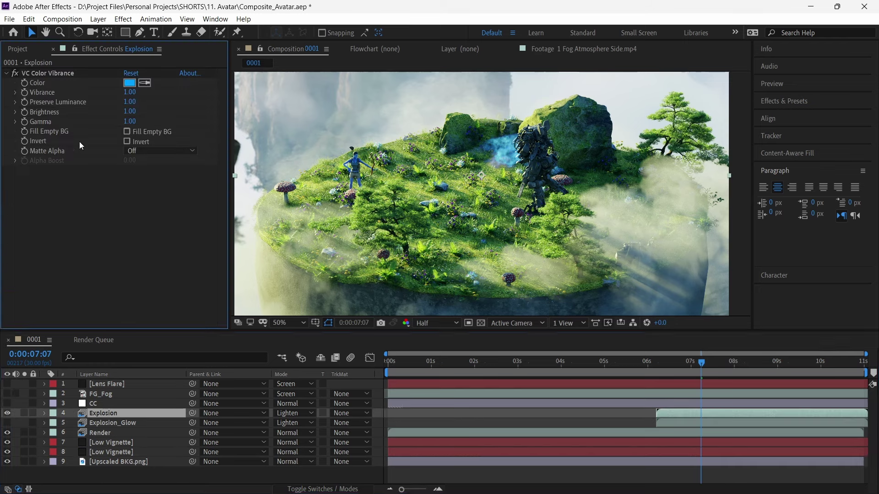
- Compare Explosion_Glow and its Gaussian Blur on and off, leaving both enabled
click(101, 427)
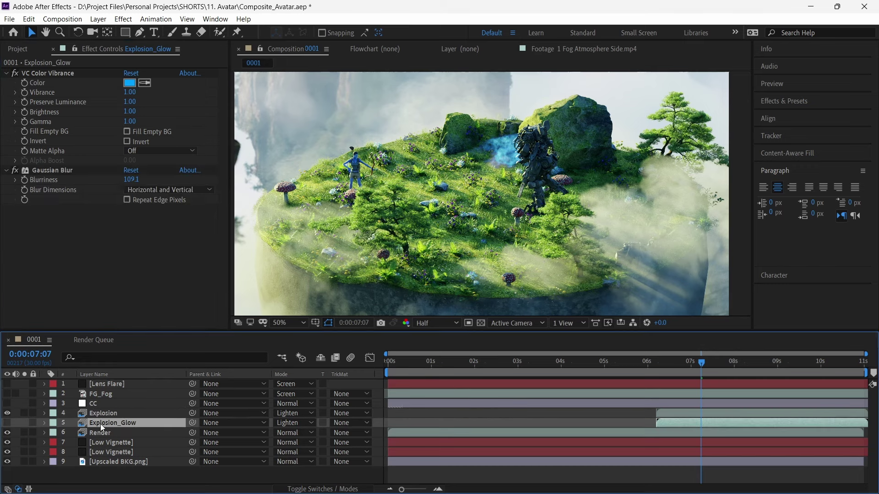
click(8, 422)
click(8, 423)
click(8, 422)
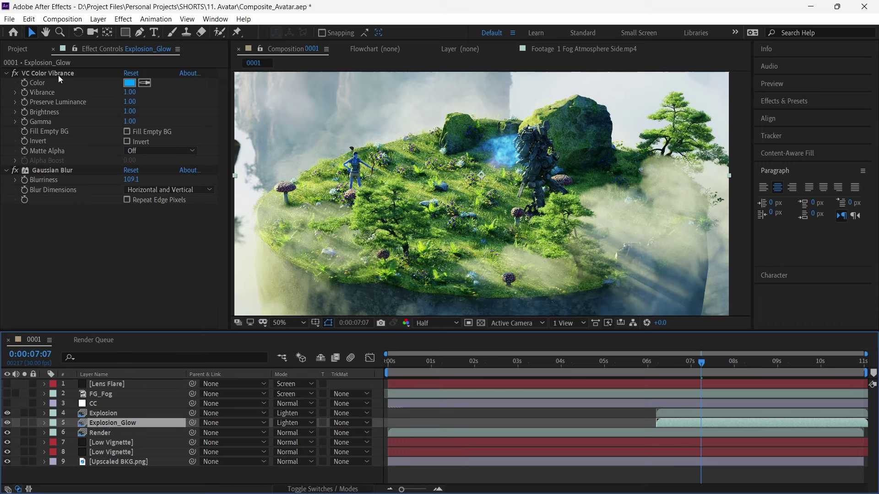
click(16, 170)
click(17, 171)
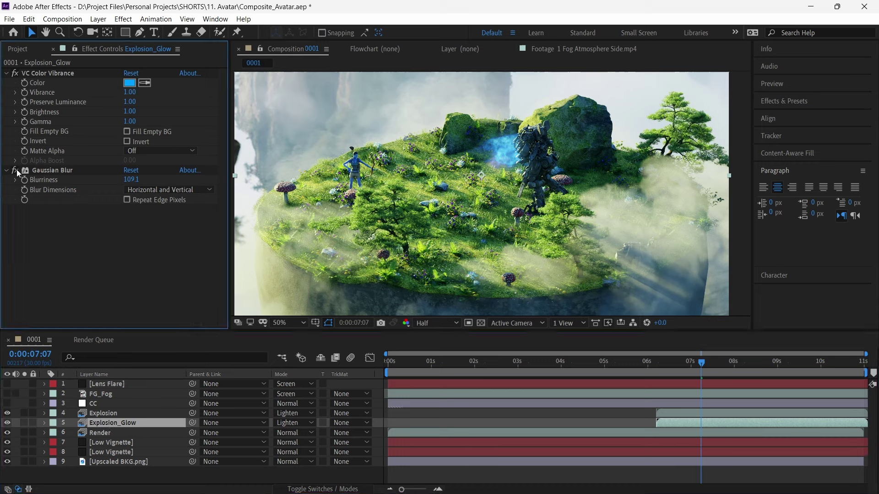
- Show the CC and FG_Fog layers and hide the Lens Flare layer
click(7, 403)
click(8, 403)
click(7, 403)
click(7, 394)
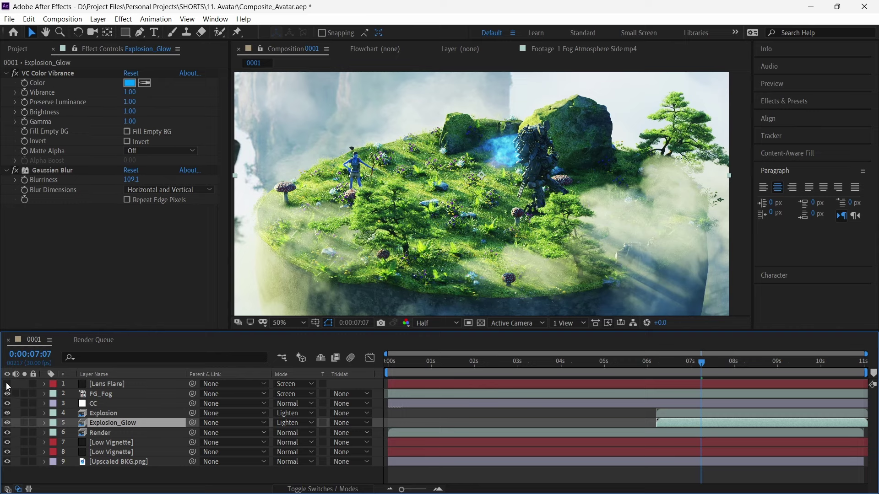
scroll(392, 211, down, 2)
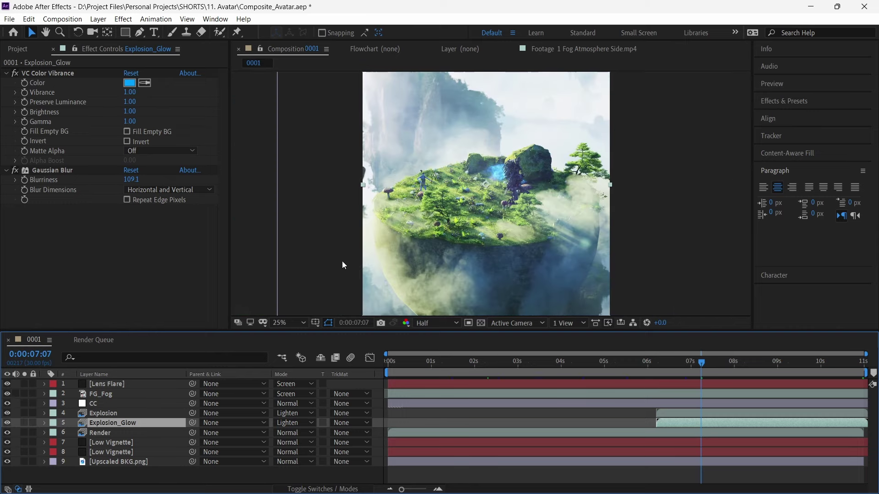
click(7, 384)
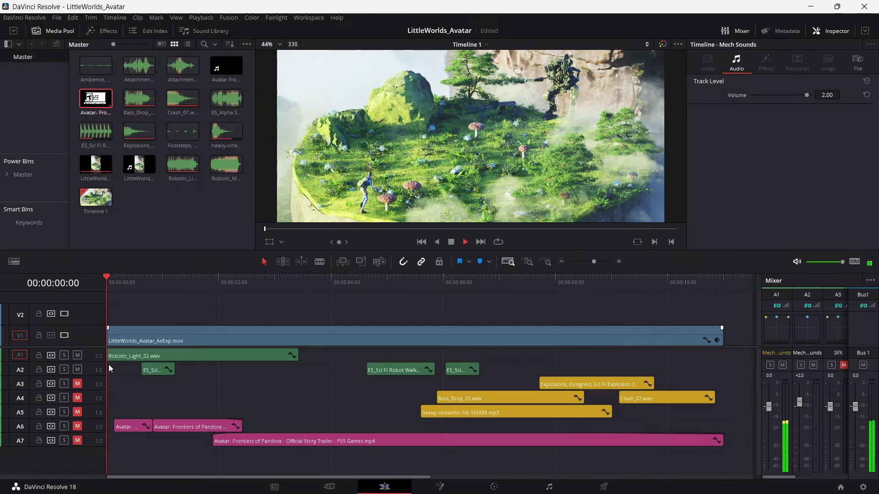
key(space)
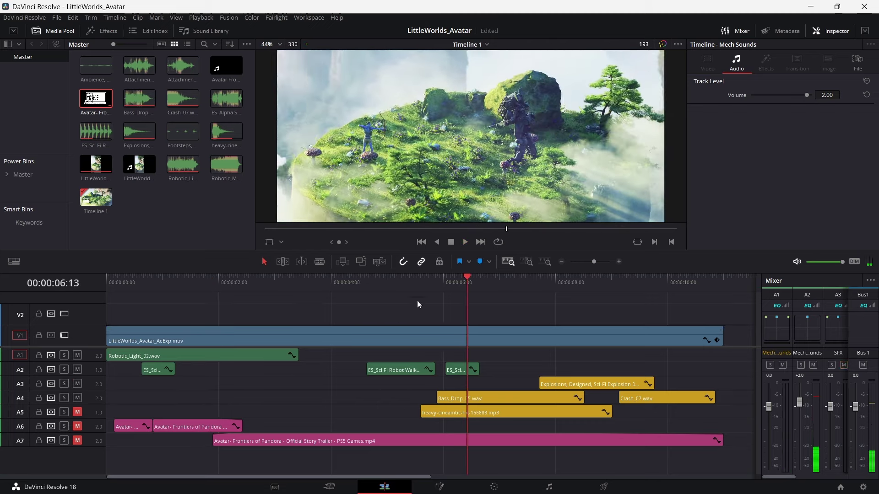
key(space)
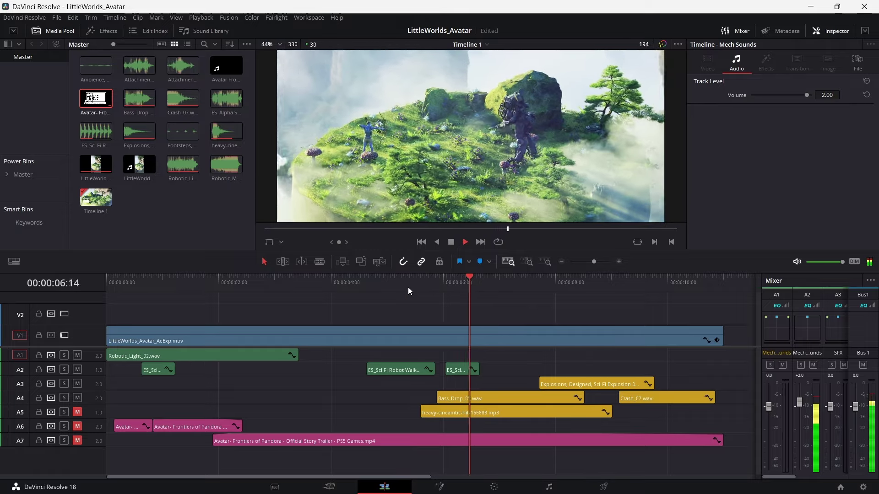